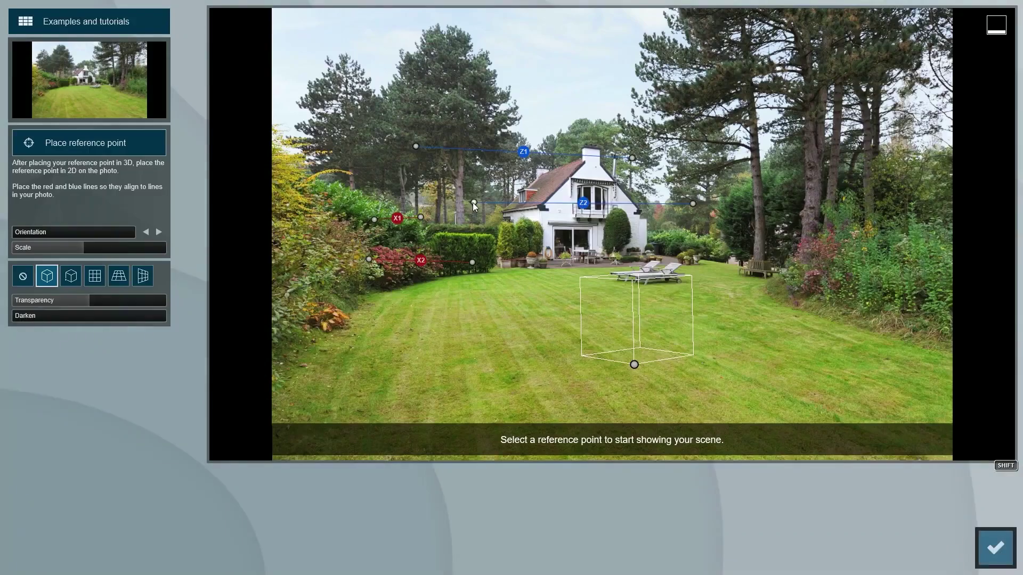
Step: Drag the Z1 and Z2 line endpoints onto vertical photo edges, then adjust the house model's scale
drag(472, 203, 539, 210)
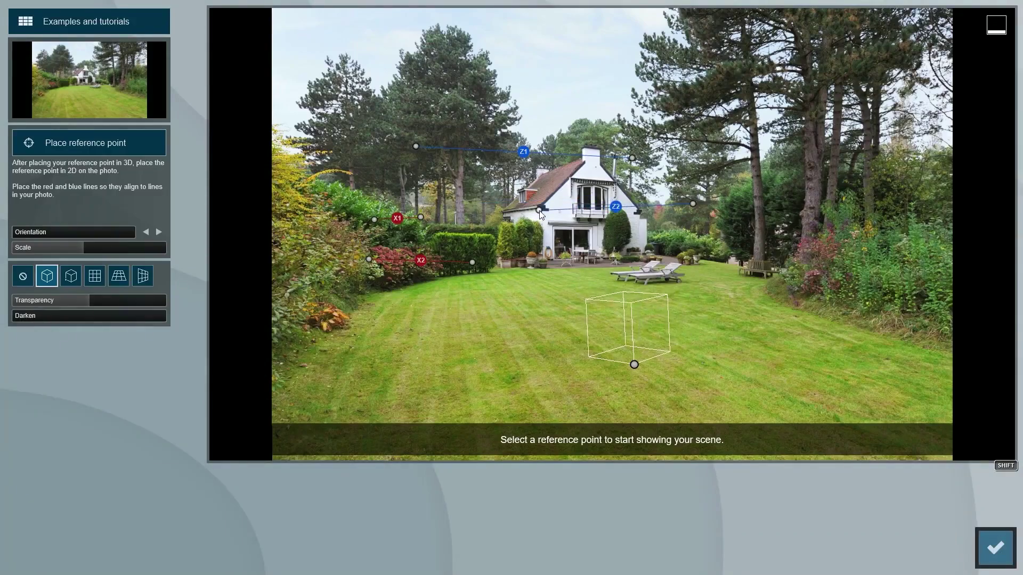
drag(640, 216, 638, 214)
drag(619, 154, 601, 151)
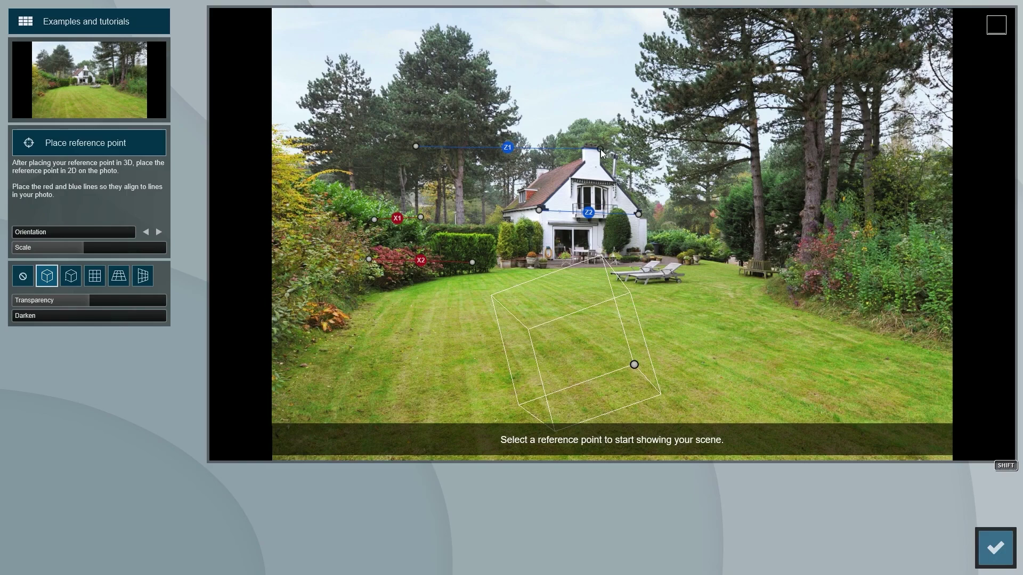
drag(417, 148, 420, 160)
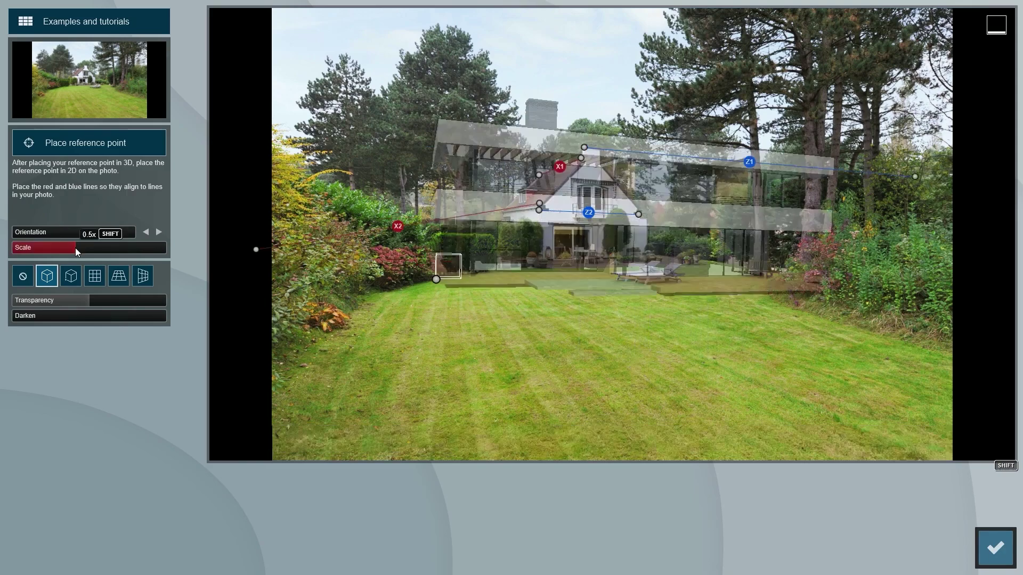
drag(76, 252, 80, 252)
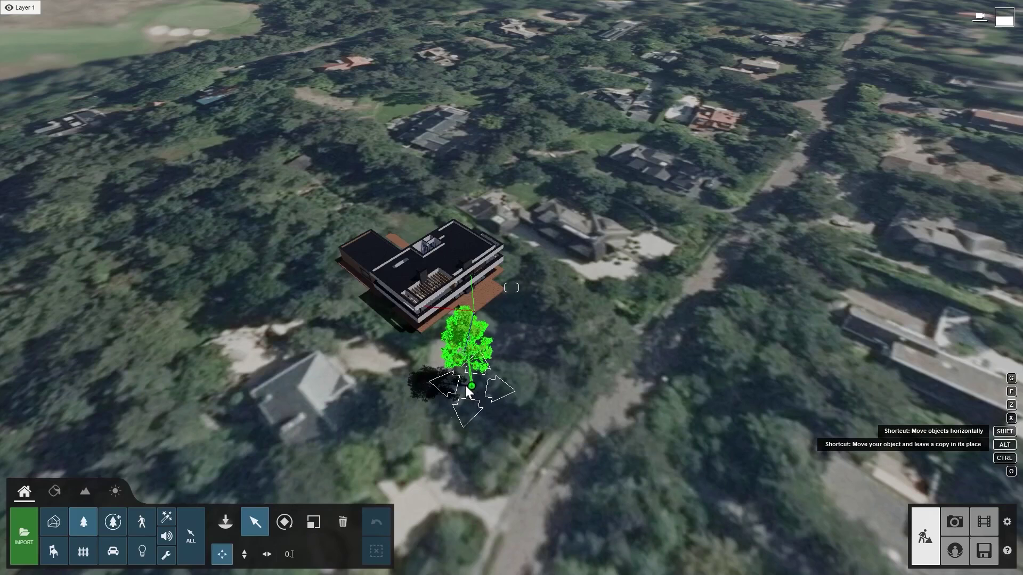
Step: Move the tree about 2.58 m, refresh the Photo mode preview, and start a new project
drag(465, 385, 498, 384)
click(954, 522)
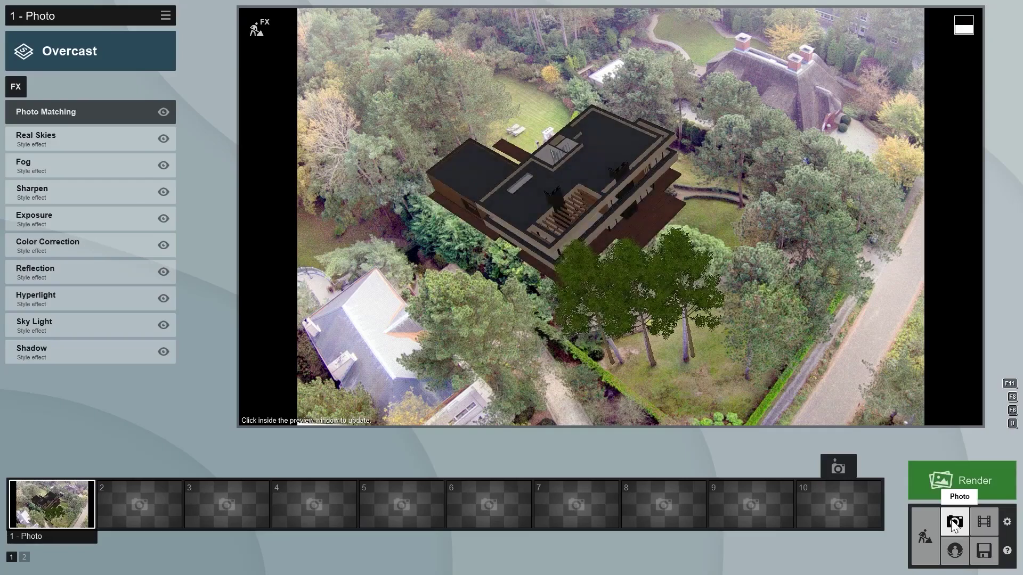
click(592, 270)
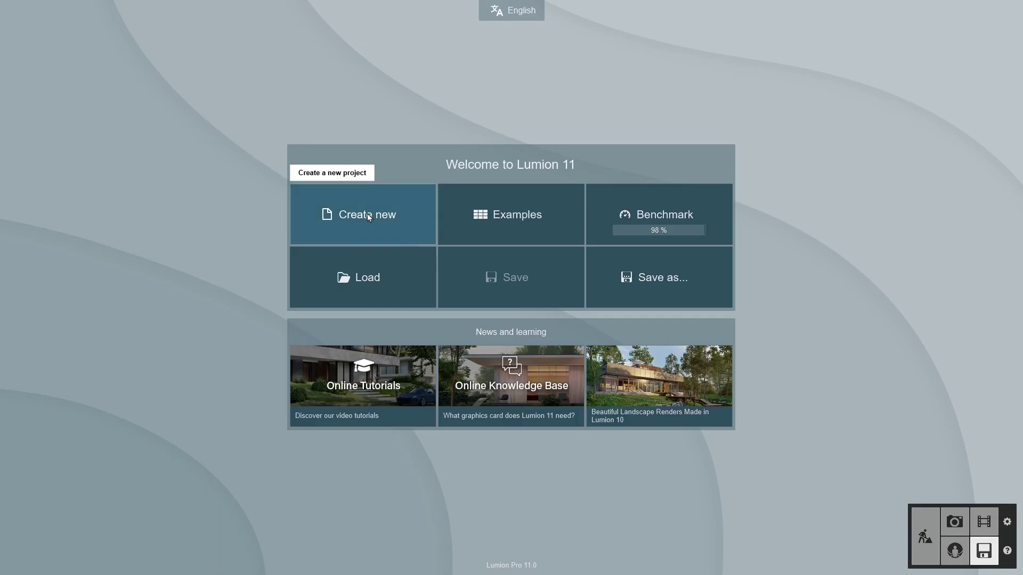
click(366, 213)
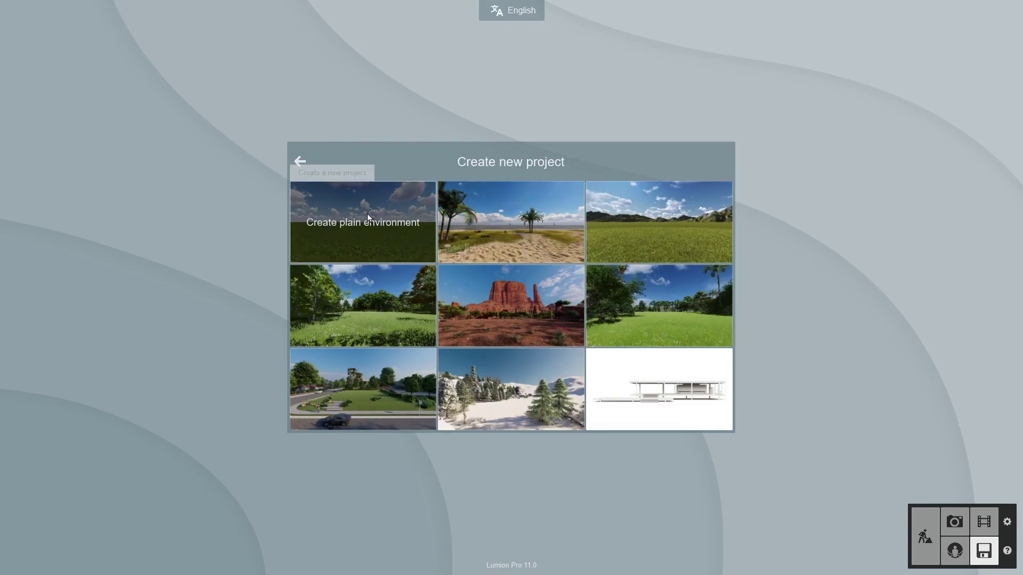
Step: Create a plain environment project and try placing the house from Imported Models
click(373, 200)
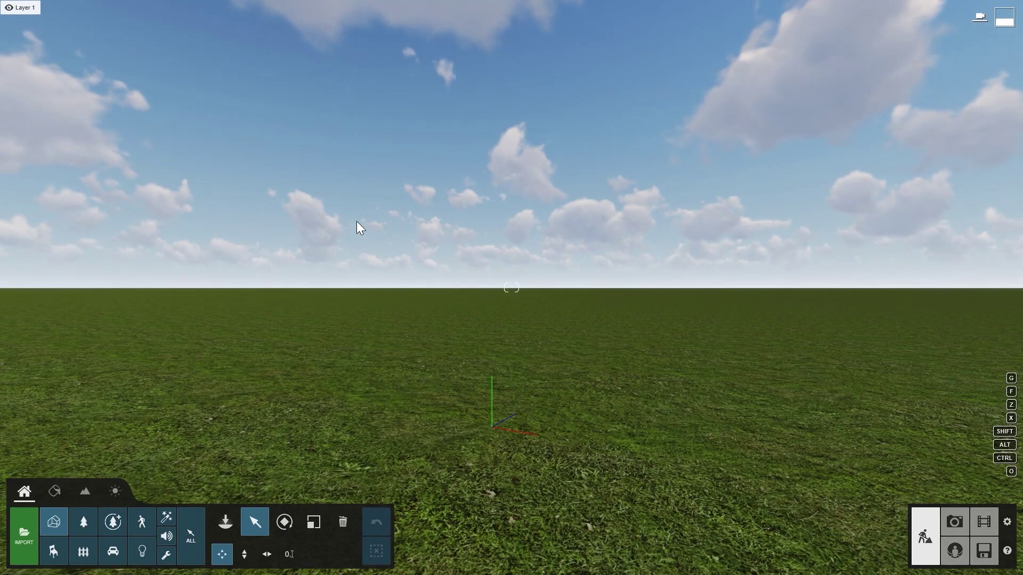
click(226, 522)
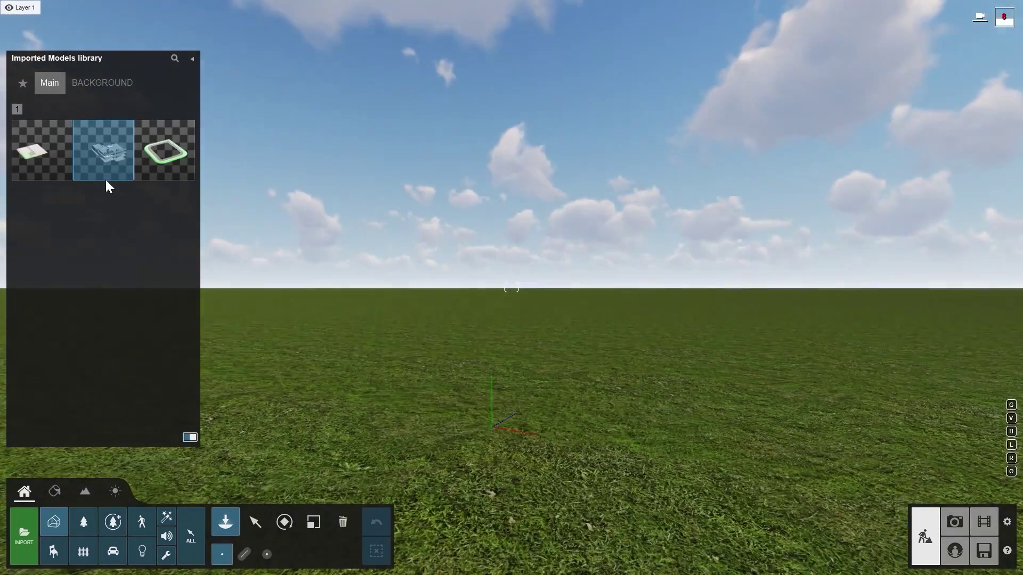
click(104, 174)
click(487, 379)
Step: Return to selection and recheck the Imported Models library, which holds no models
click(256, 522)
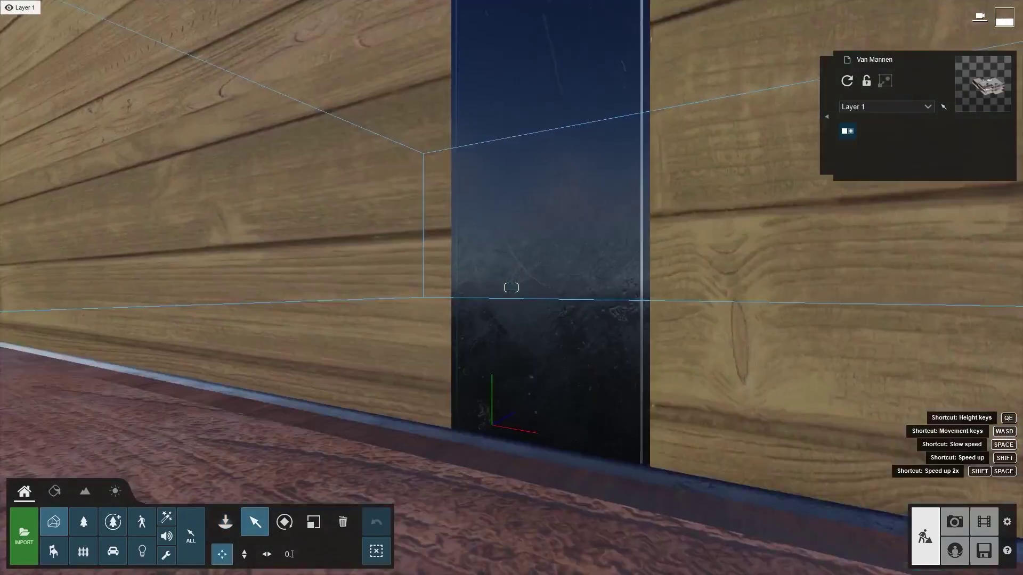
scroll(312, 430, down, 10)
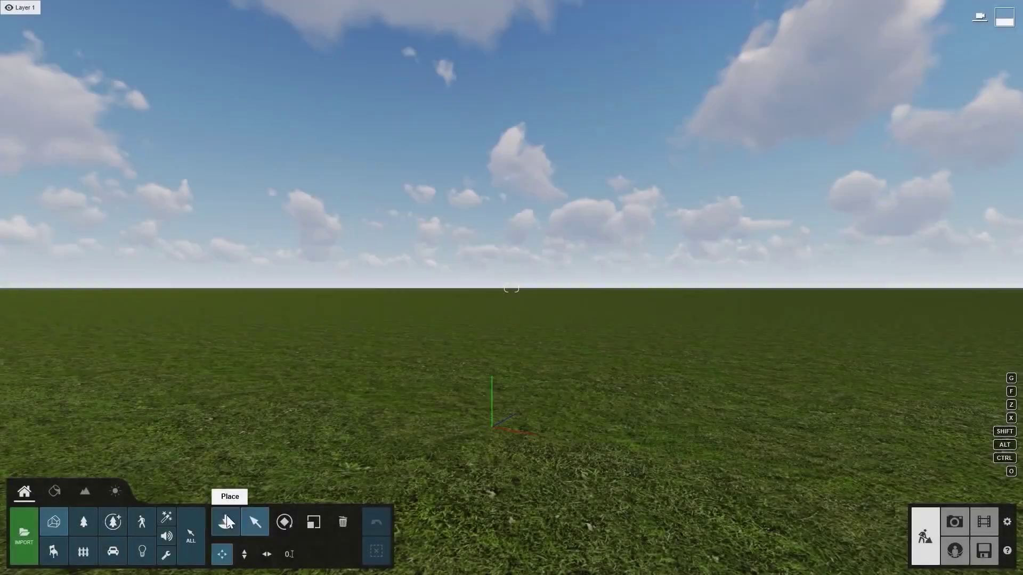
click(226, 522)
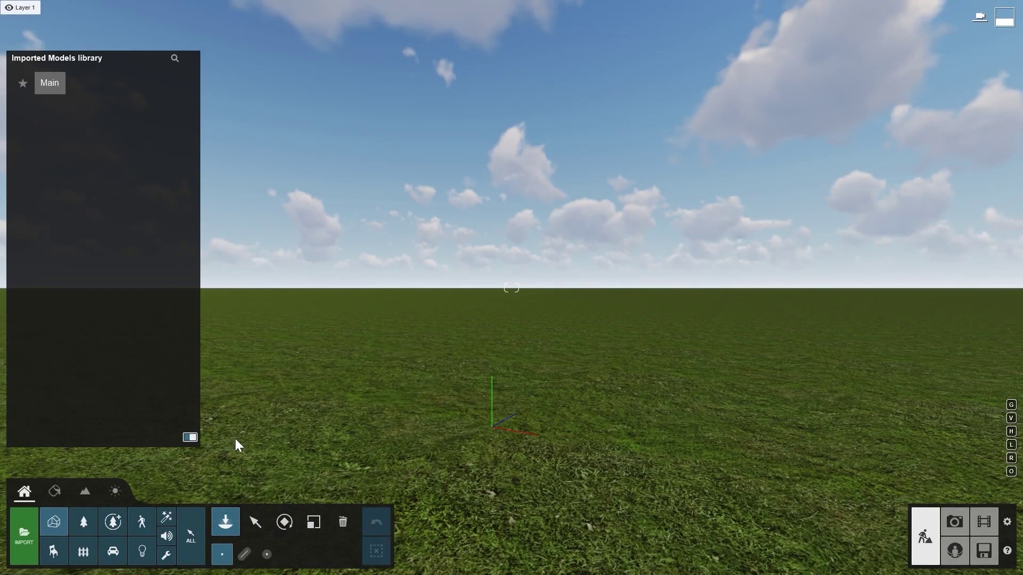
Step: Open the Residential home project from Files > Examples
click(984, 551)
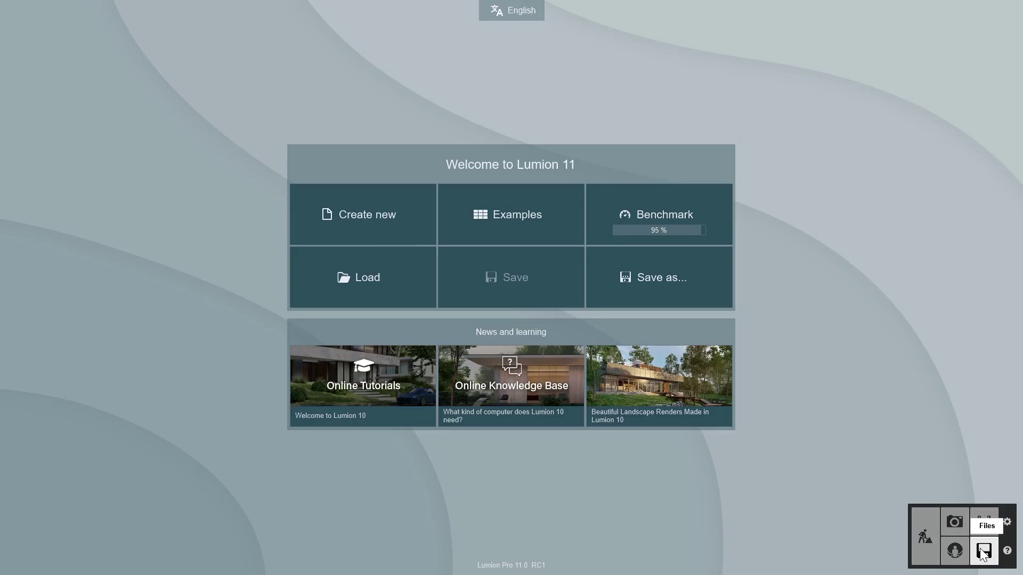
click(485, 205)
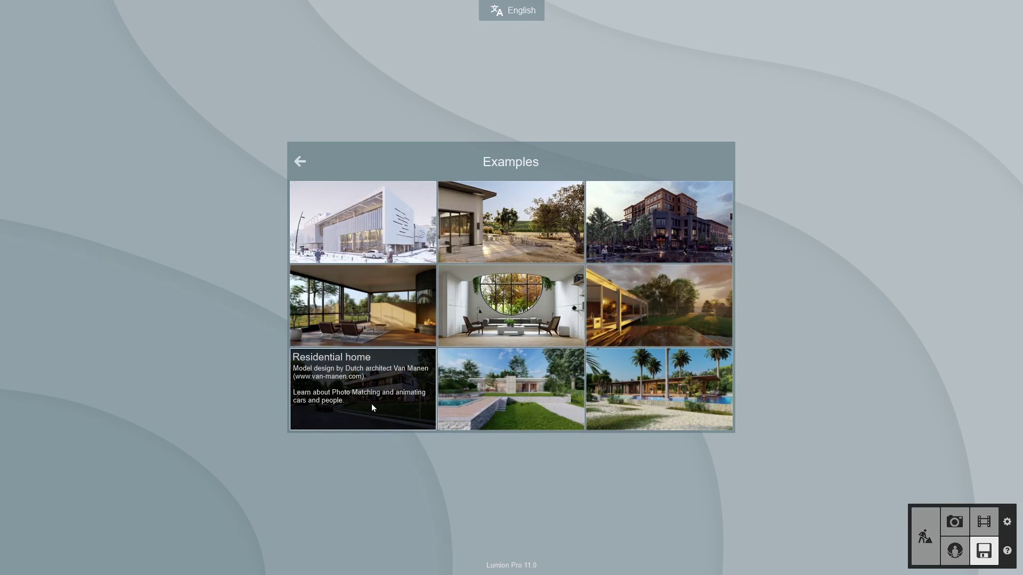
click(382, 390)
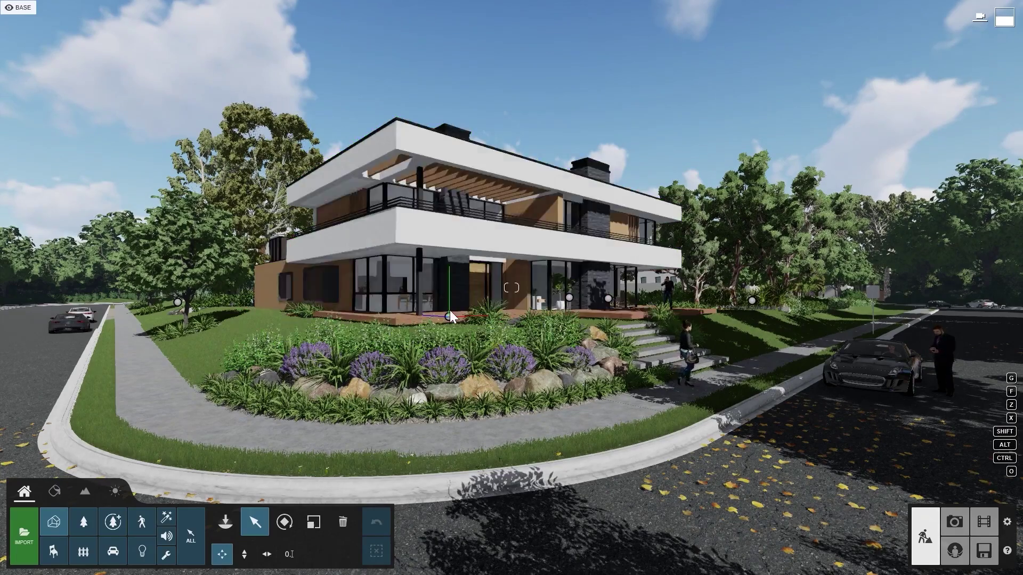
click(954, 519)
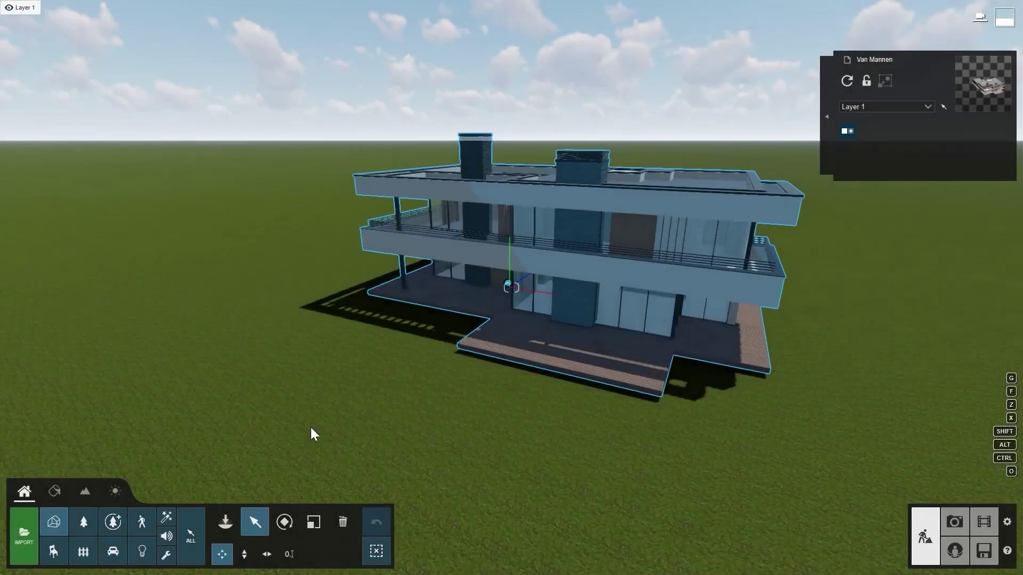
Step: Select the house, turn on OpenStreetMap in Landscape, dismiss the beta notice, and open the GPS map
right_drag(311, 428, 362, 427)
click(434, 285)
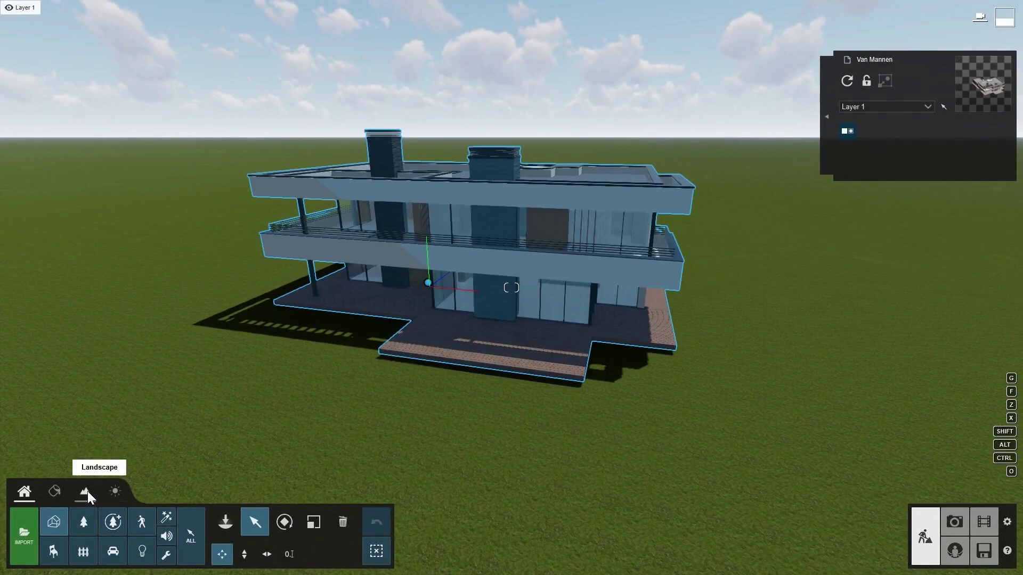
click(86, 491)
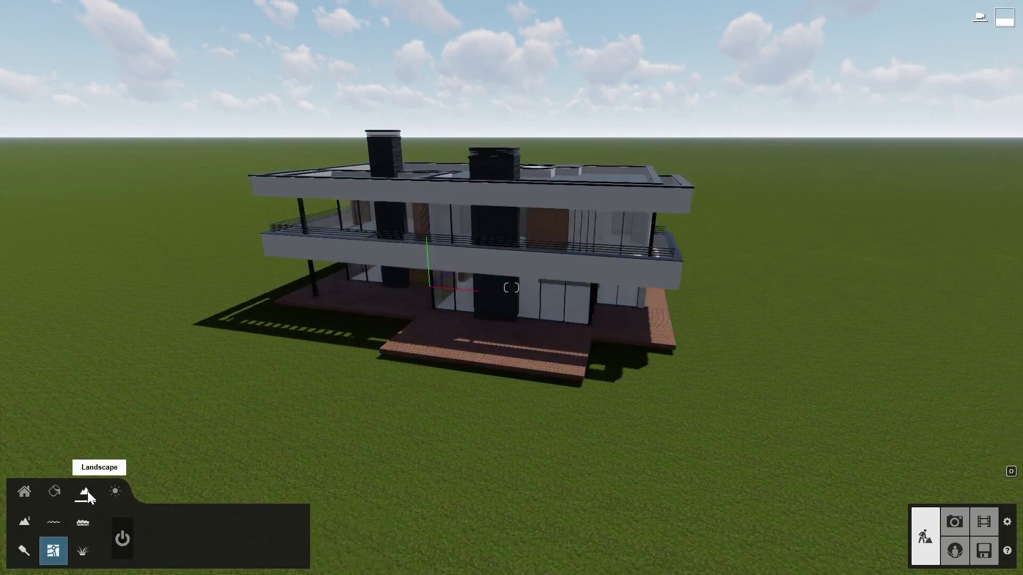
click(123, 539)
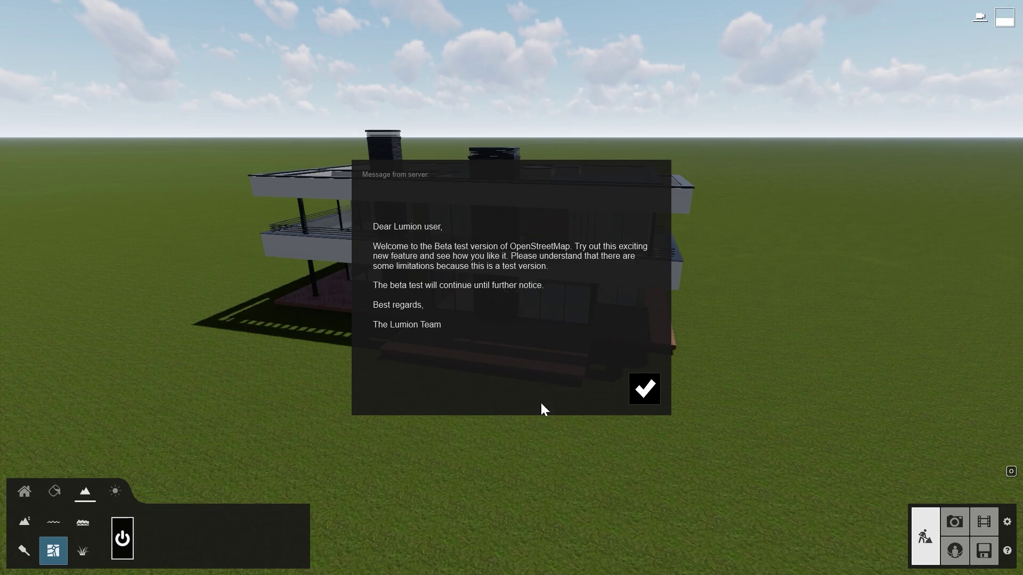
click(642, 391)
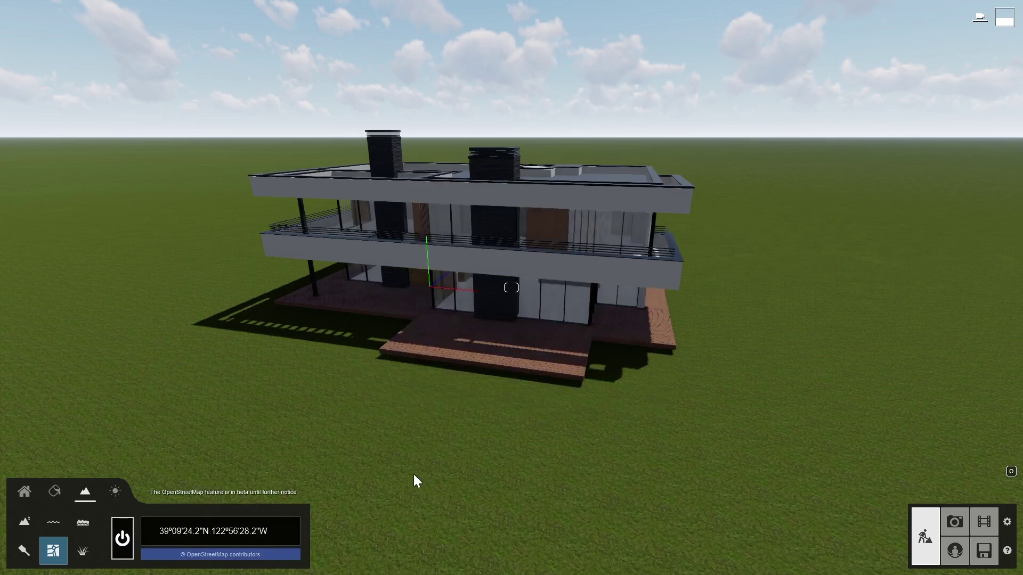
click(269, 529)
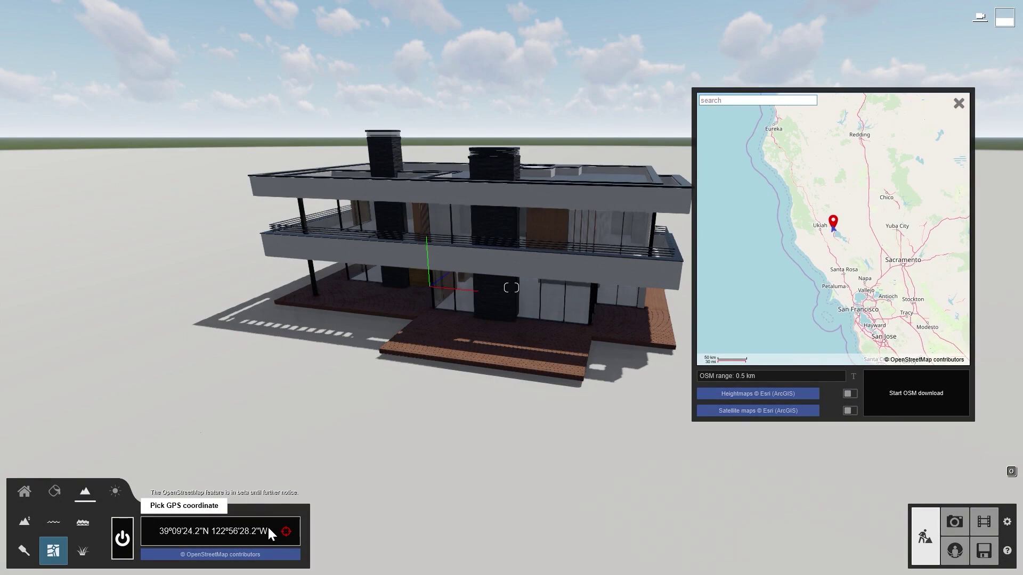
text(slingerweg 14, wassenaar)
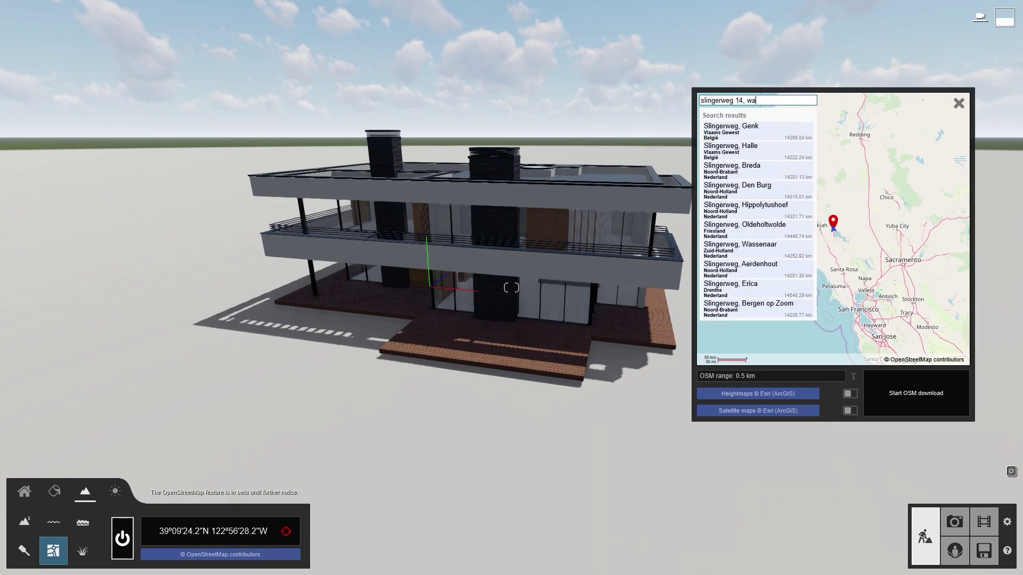
click(719, 132)
click(850, 394)
click(851, 409)
click(901, 393)
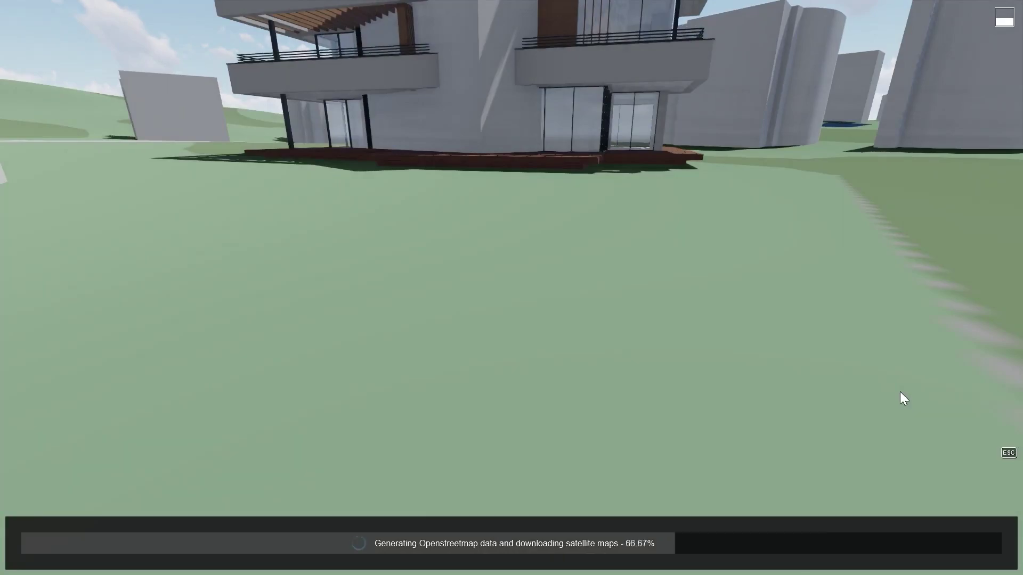
Step: Look down on the site and hide the water, earth and land use layers to reveal satellite imagery
right_drag(900, 392, 510, 288)
scroll(395, 296, down, 10)
click(411, 519)
click(410, 534)
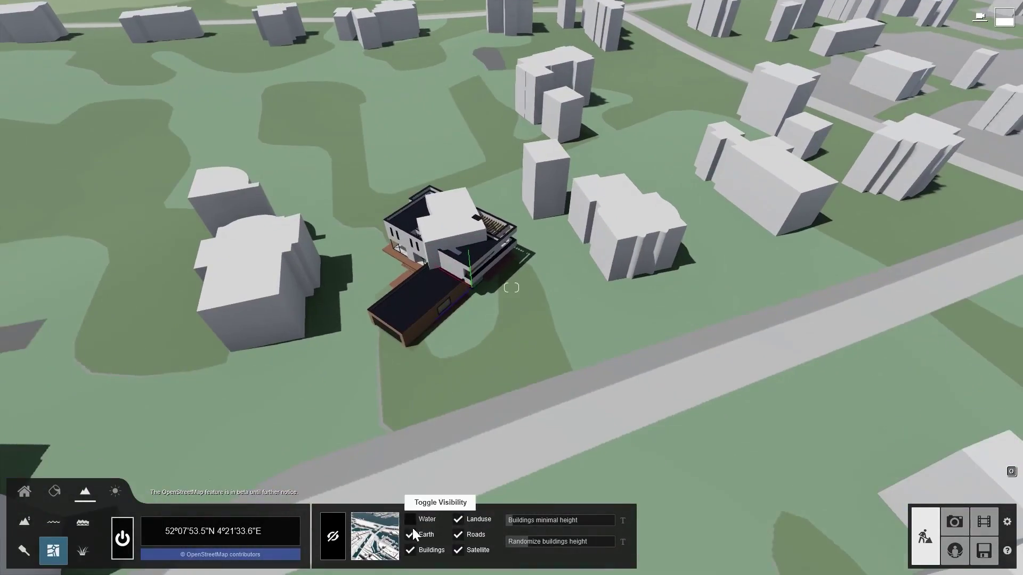
click(459, 519)
Step: Hide the generated OpenStreetMap building that overlaps the house
click(333, 536)
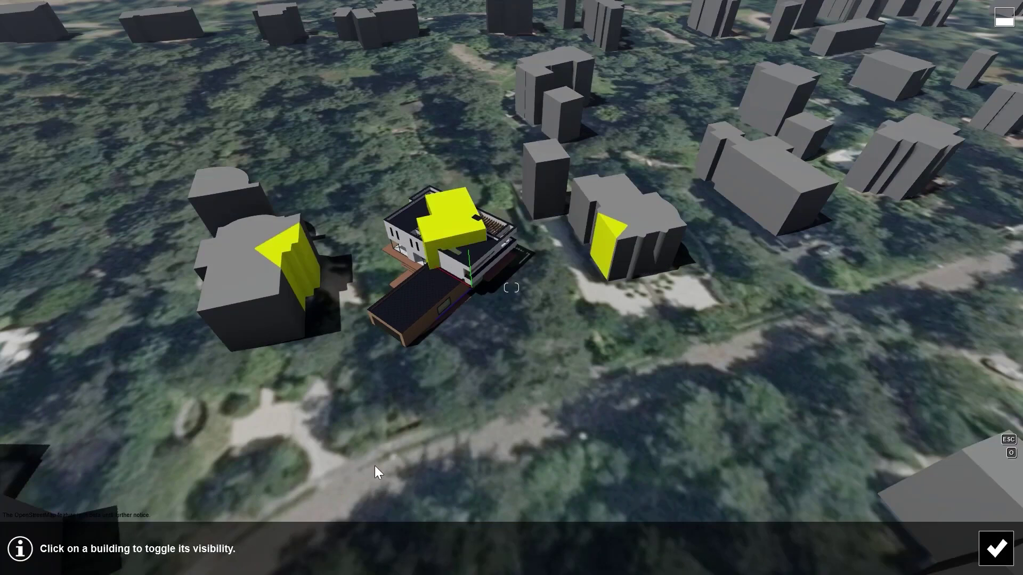
click(456, 239)
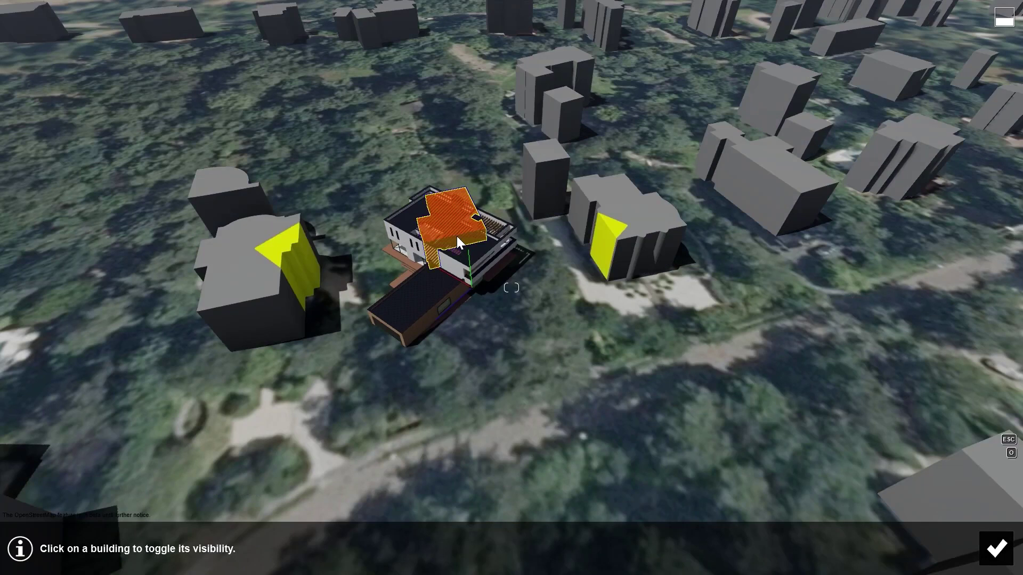
click(996, 549)
click(25, 490)
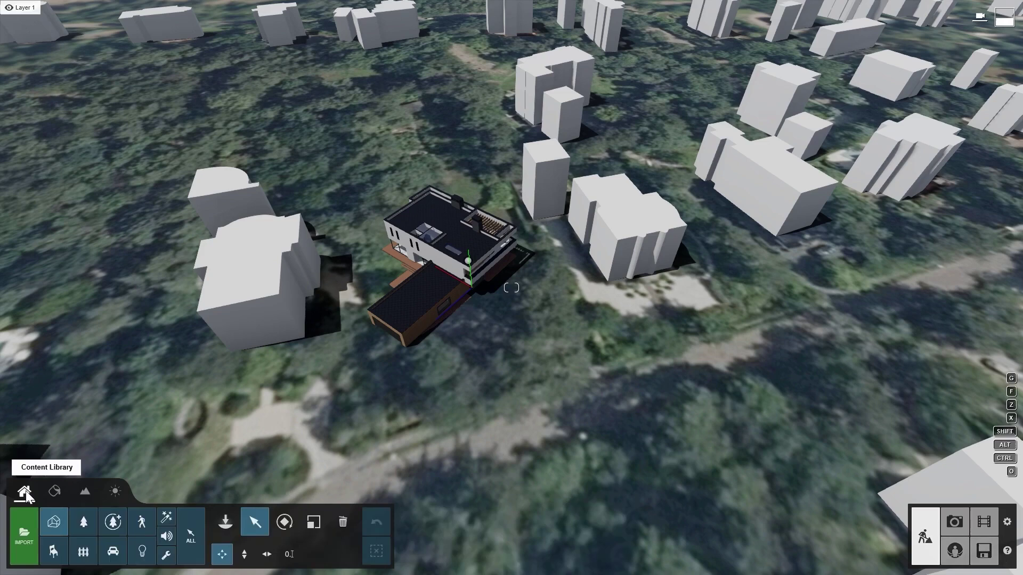
Step: Rotate the house to fit the site and switch to Photo mode
click(285, 522)
drag(471, 261, 477, 282)
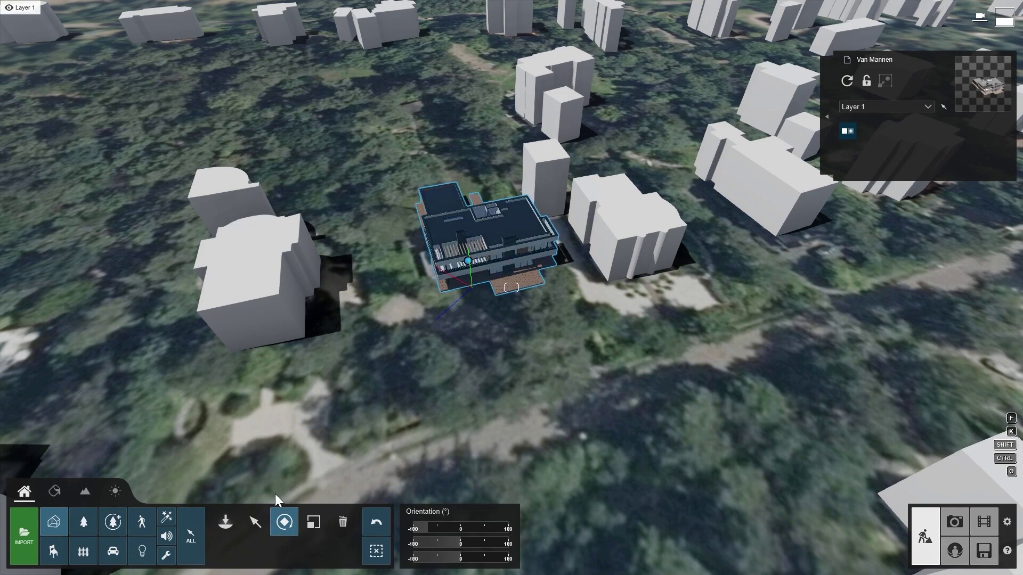
click(255, 522)
click(954, 522)
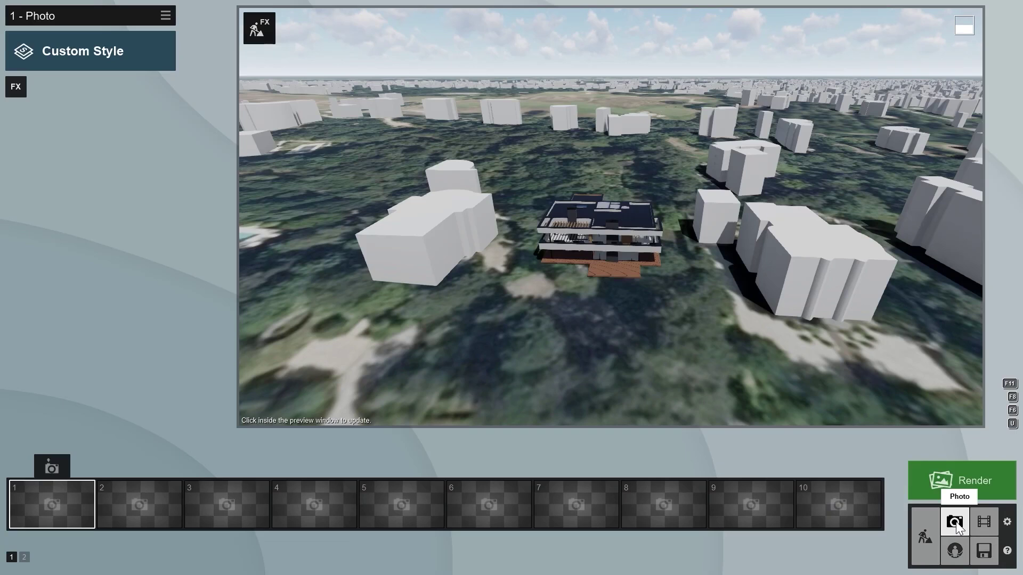
Step: Store the view in camera slot 1, add the FX Photo Matching effect, and open its editor
click(50, 468)
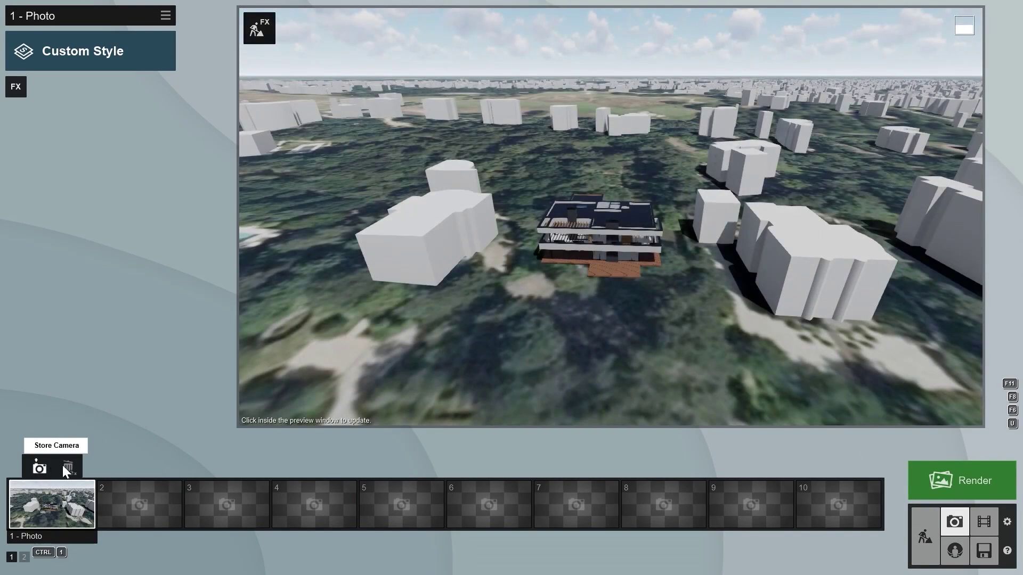
click(13, 87)
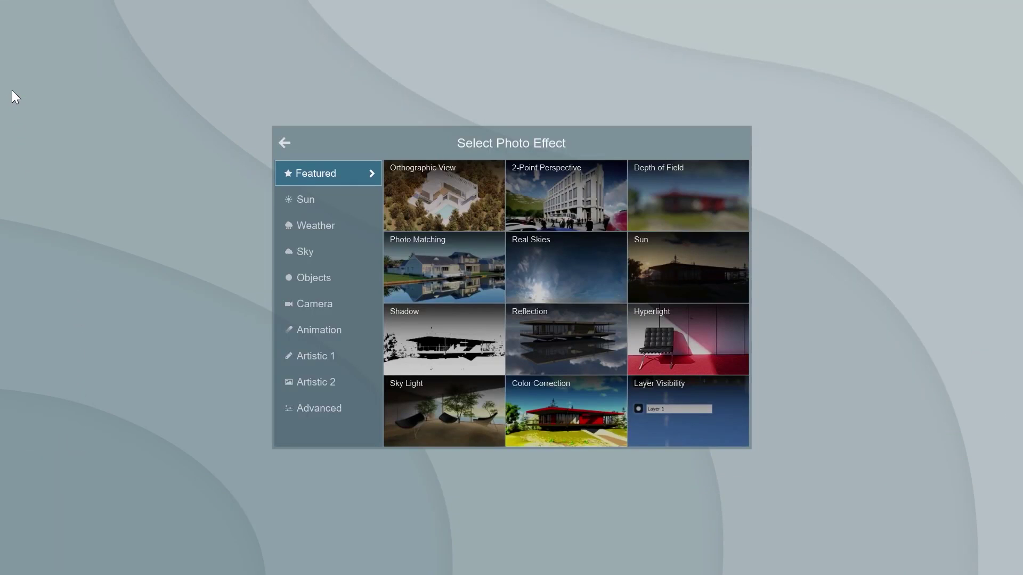
click(422, 266)
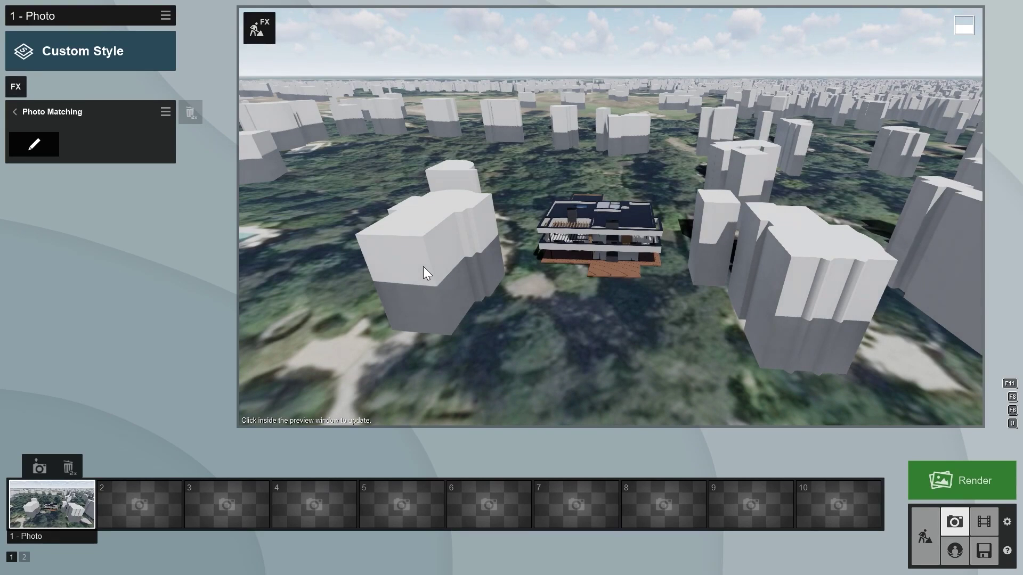
click(41, 151)
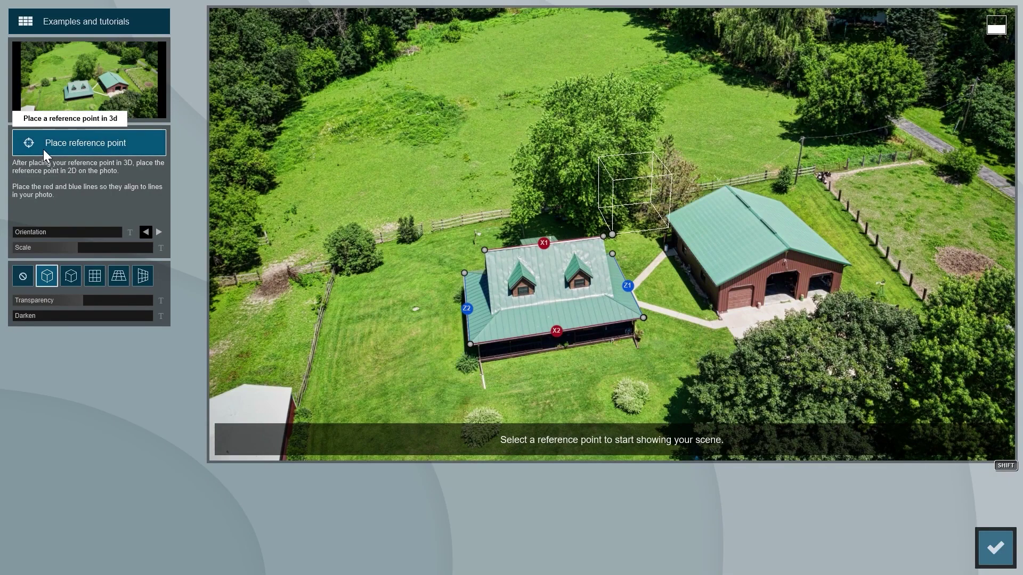
Step: Load the aerial drone photo and align the Z1 and Z2 lines with the house edges
click(81, 85)
double_click(316, 152)
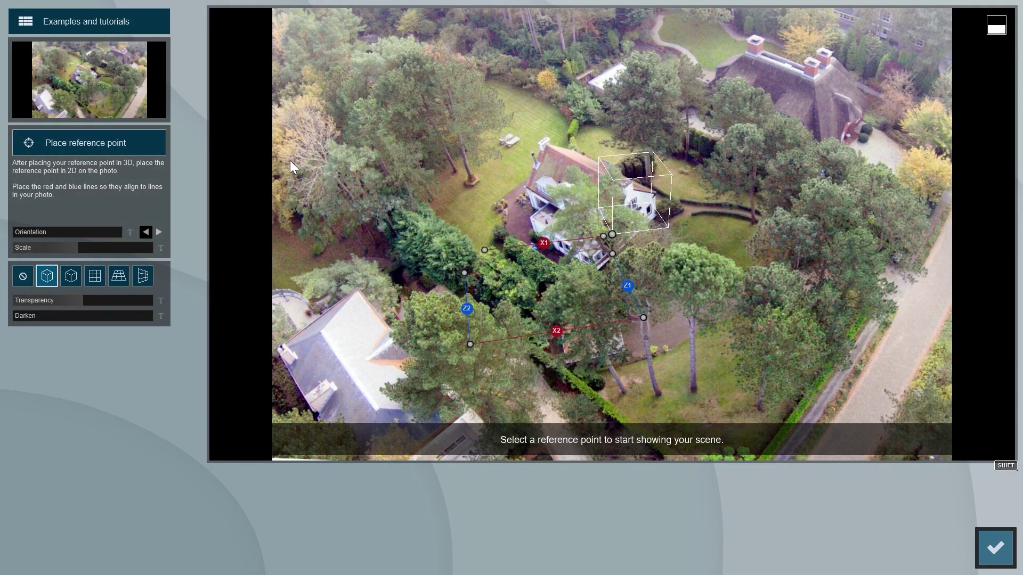
drag(464, 272, 527, 187)
drag(470, 344, 861, 384)
drag(612, 254, 573, 149)
drag(644, 317, 956, 348)
drag(603, 236, 654, 193)
Step: Lay the red X1 and X2 lines along the house edges and fine-tune against the XZ-plane grid
drag(484, 250, 543, 296)
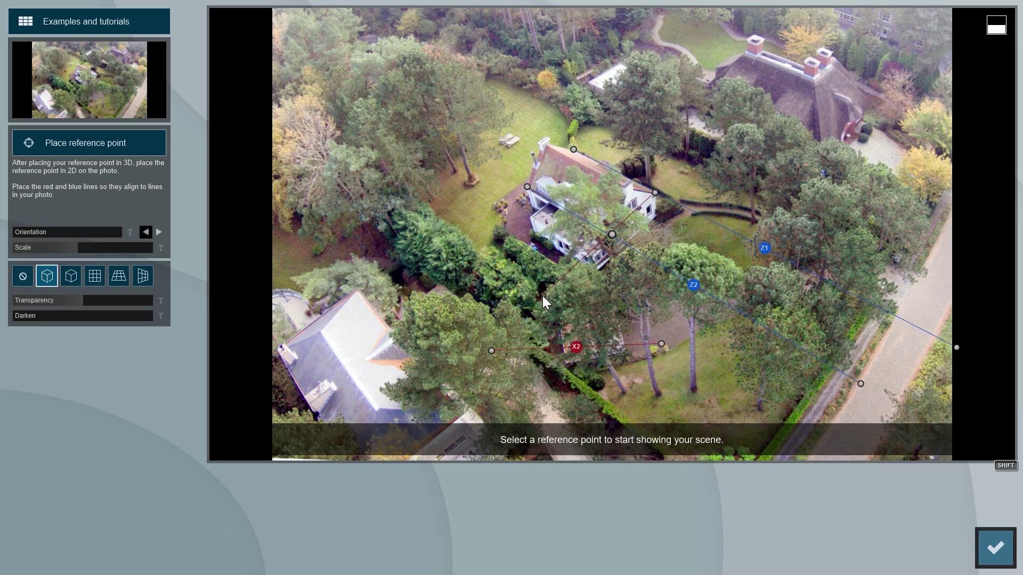
drag(655, 215, 573, 150)
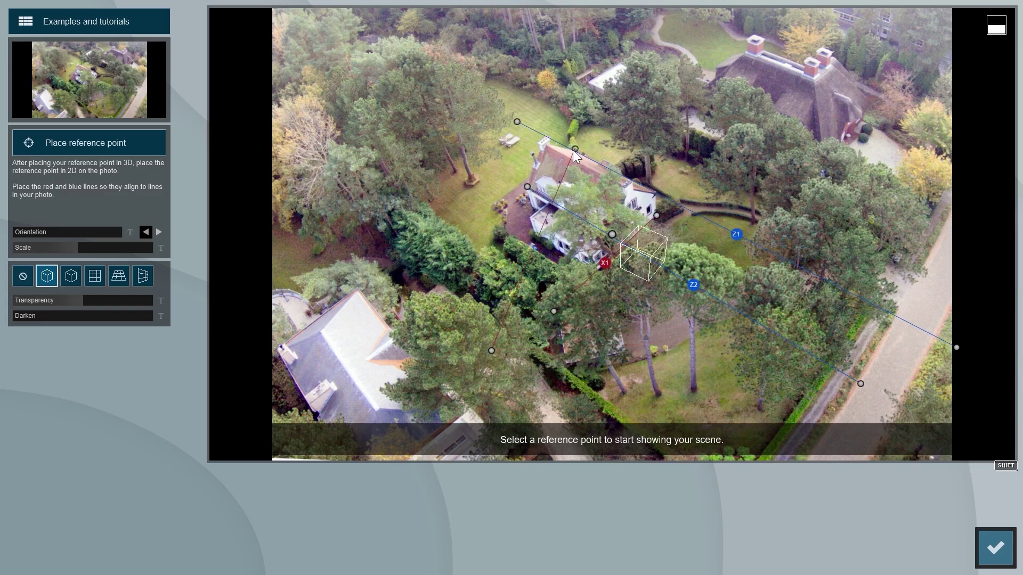
drag(491, 351, 335, 344)
drag(528, 187, 446, 141)
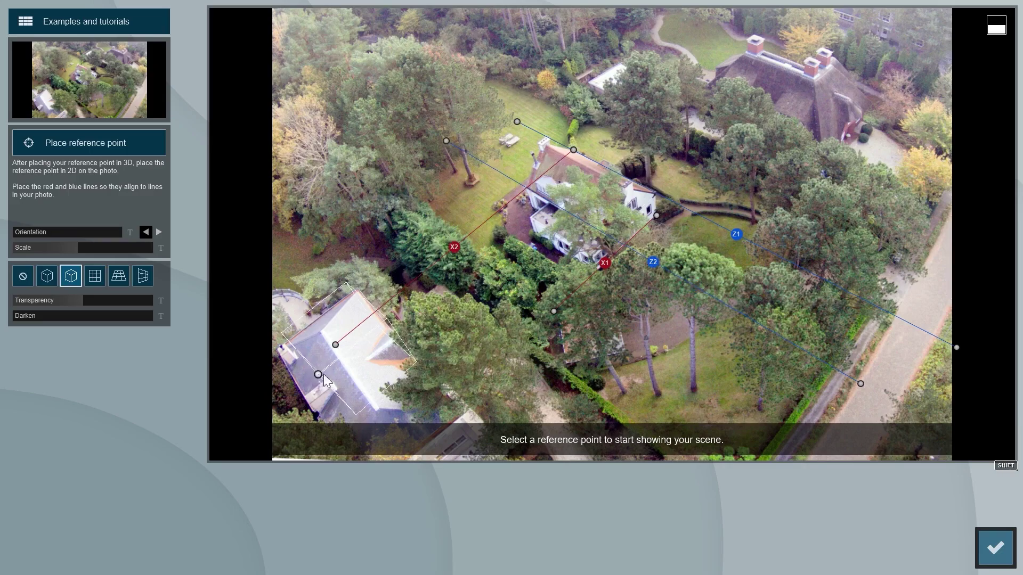
click(100, 280)
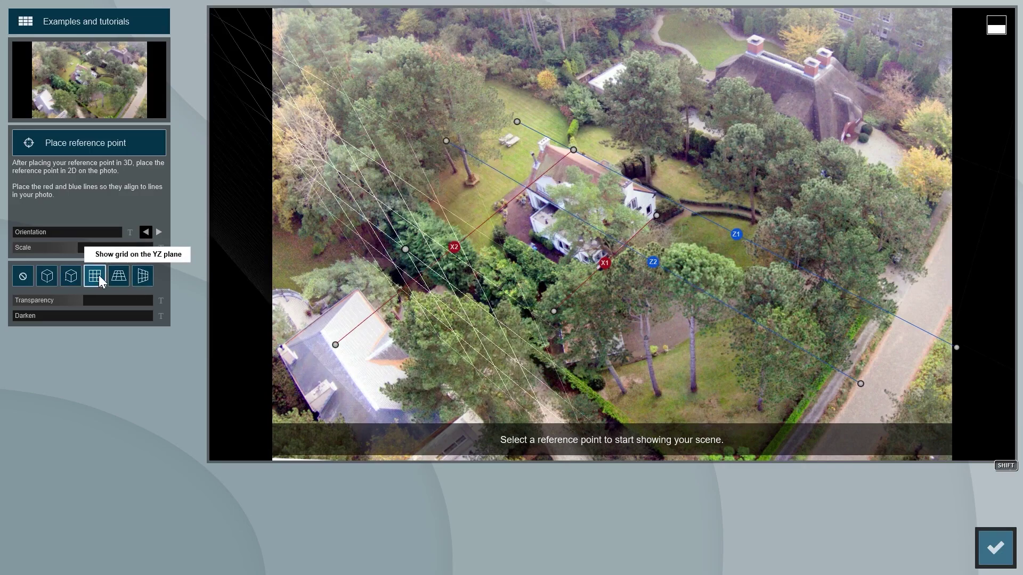
click(118, 276)
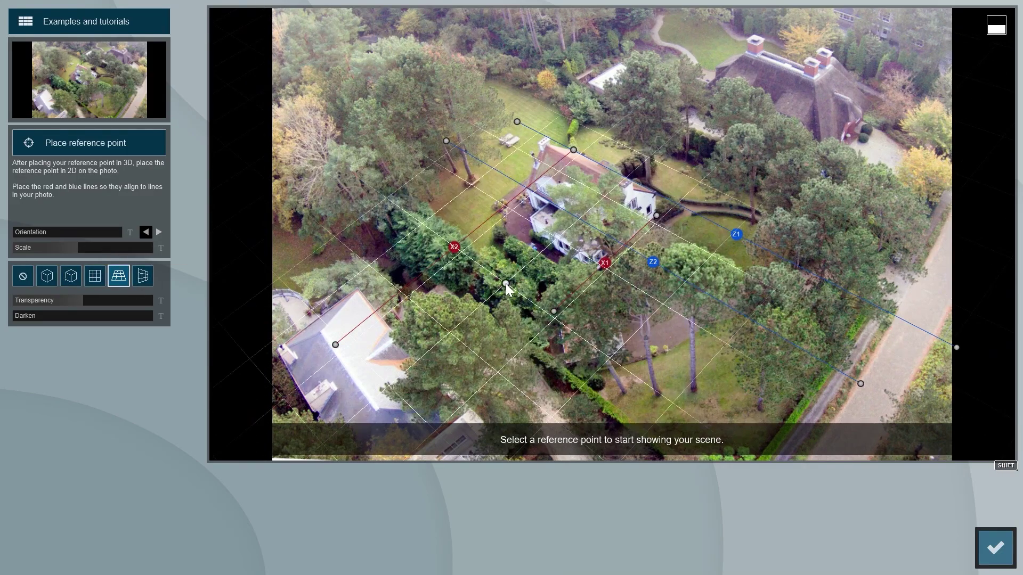
drag(506, 284, 579, 288)
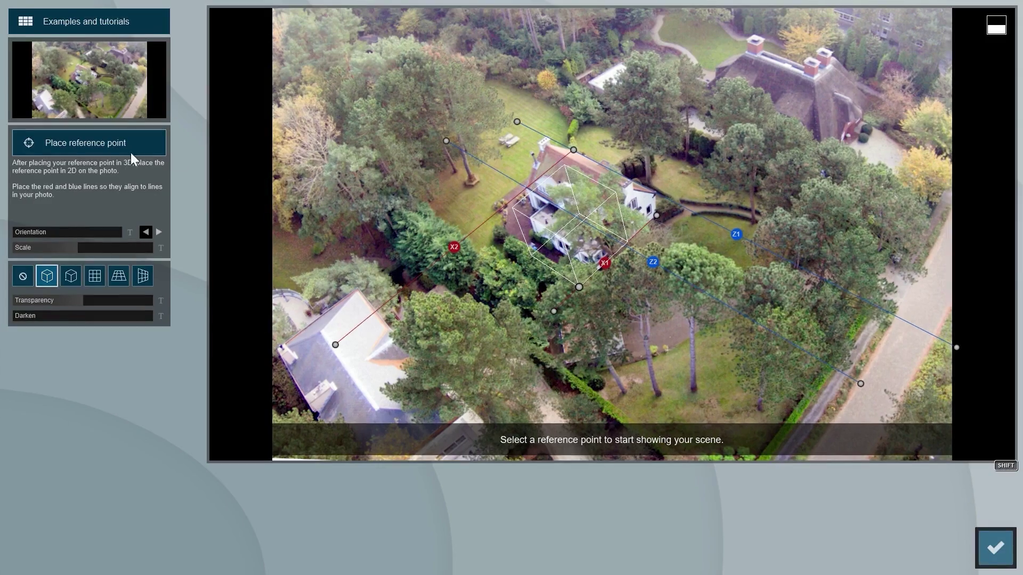
Step: Drag the 3D reference point to the deck's lower-left corner and confirm it
click(88, 140)
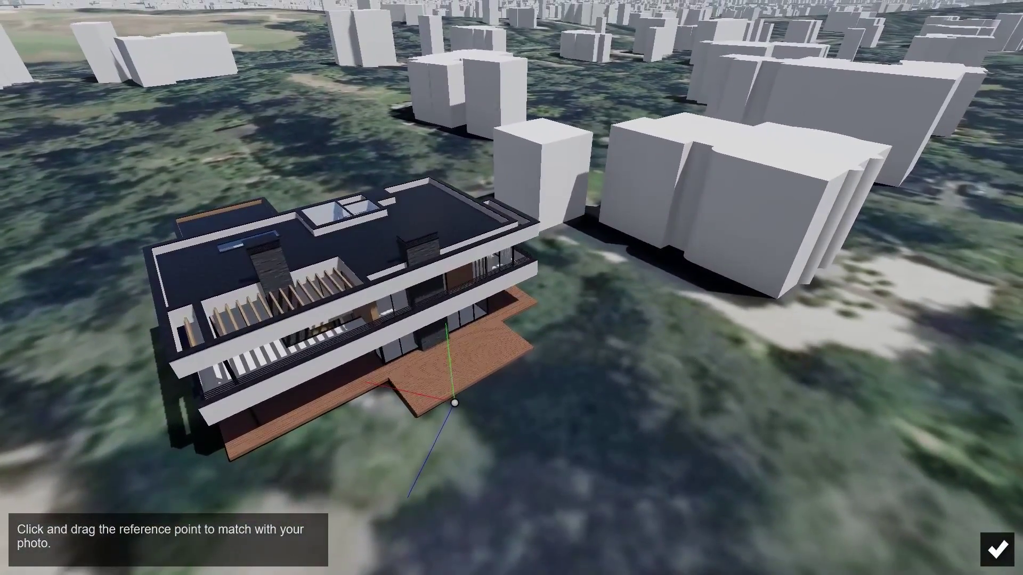
drag(454, 404, 231, 455)
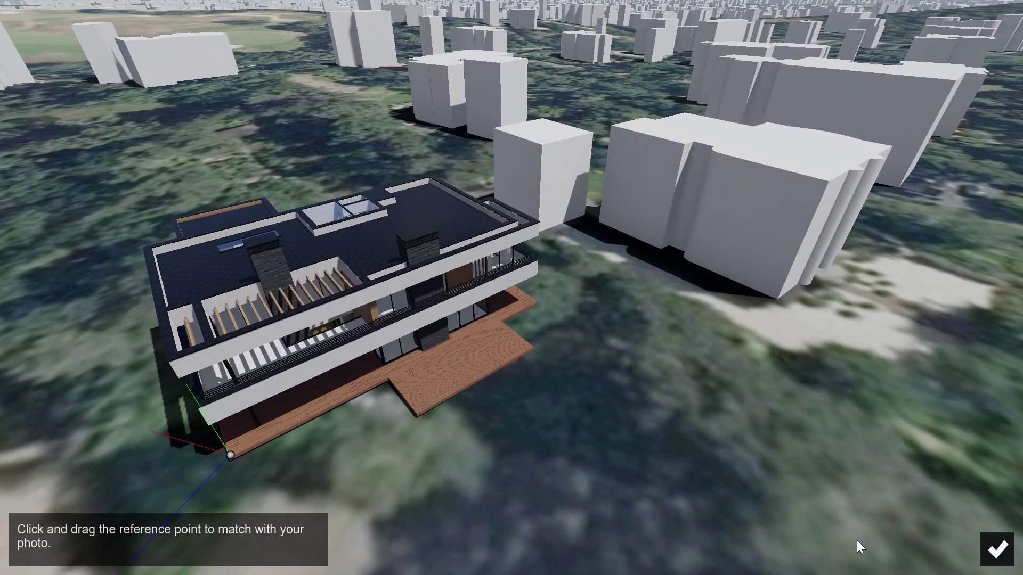
click(996, 550)
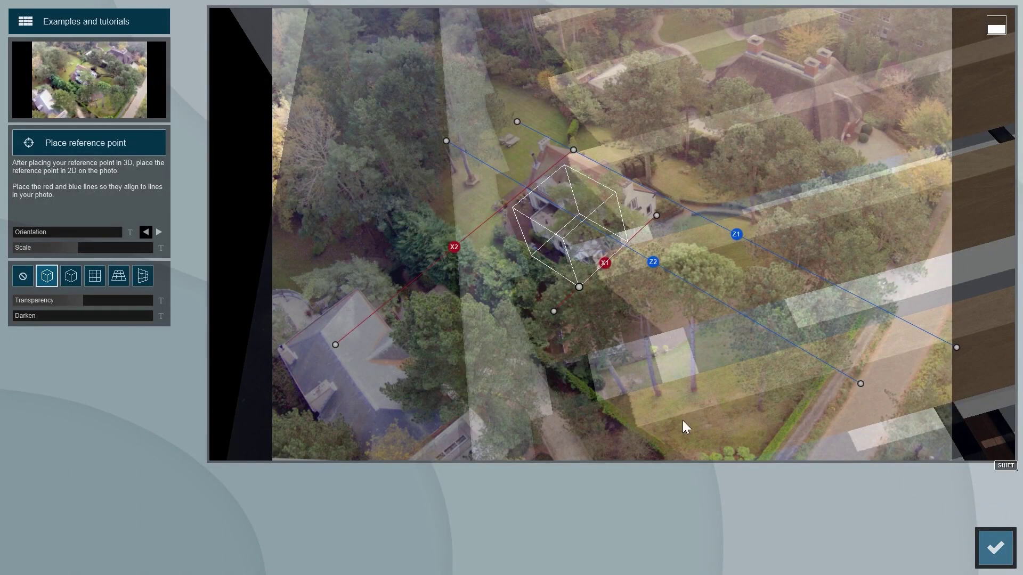
Step: Tune the Scale slider and reference point until the model overlays the photo's house, then accept
drag(76, 254, 1020, 290)
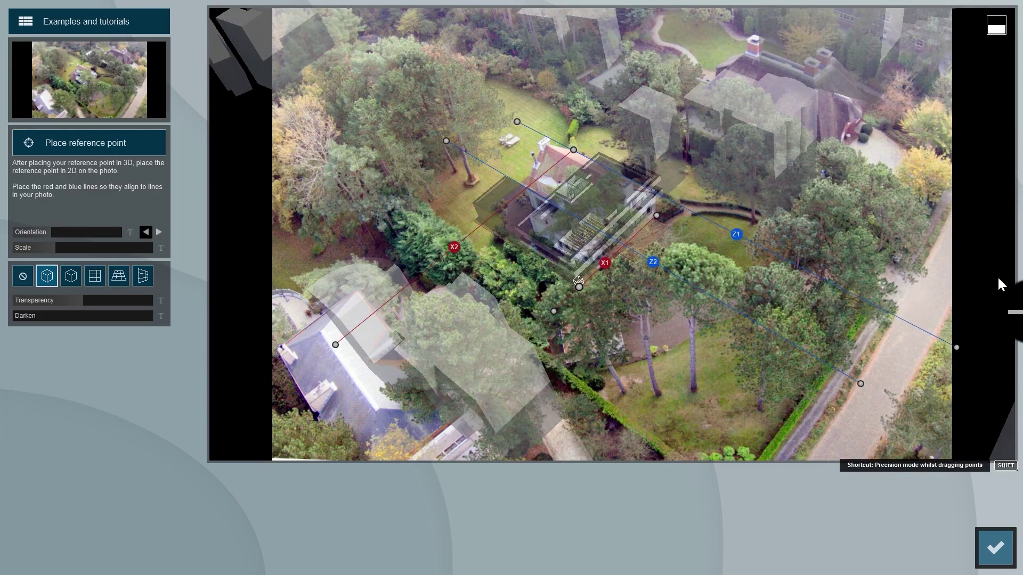
drag(54, 247, 170, 243)
mouse_move(579, 288)
mouse_down()
mouse_move(561, 270)
mouse_move(525, 294)
mouse_move(552, 284)
mouse_move(570, 302)
mouse_up()
drag(49, 248, 255, 245)
drag(567, 311, 561, 309)
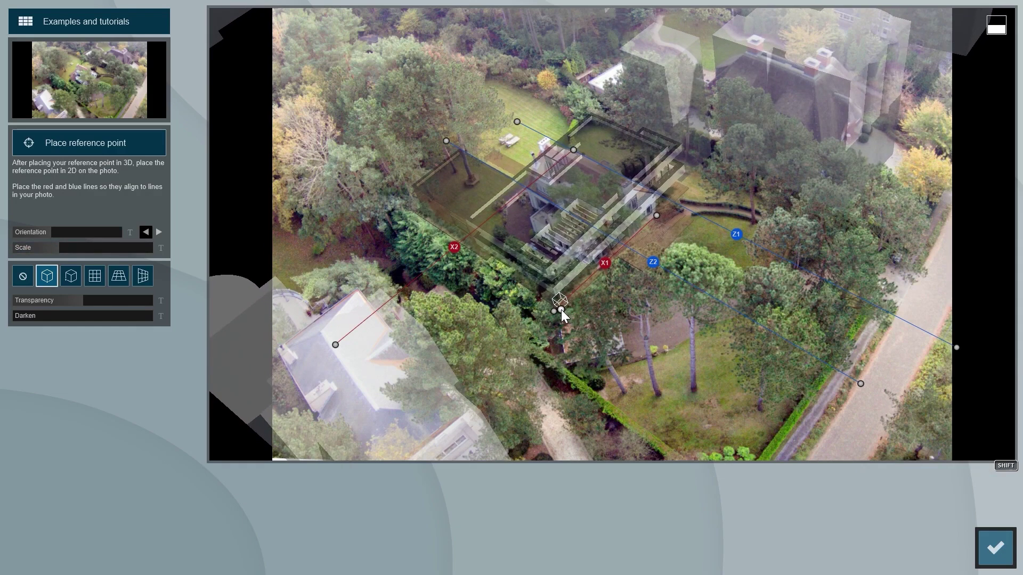
click(991, 540)
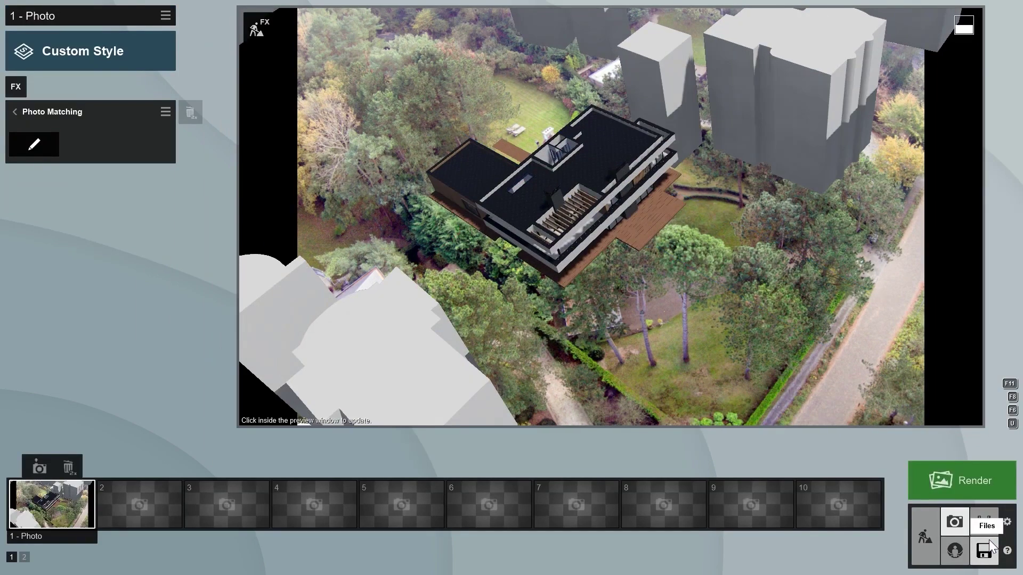
Step: Hide the OpenStreetMap buildings in the Landscape settings, then return to the drone-photo view
click(930, 537)
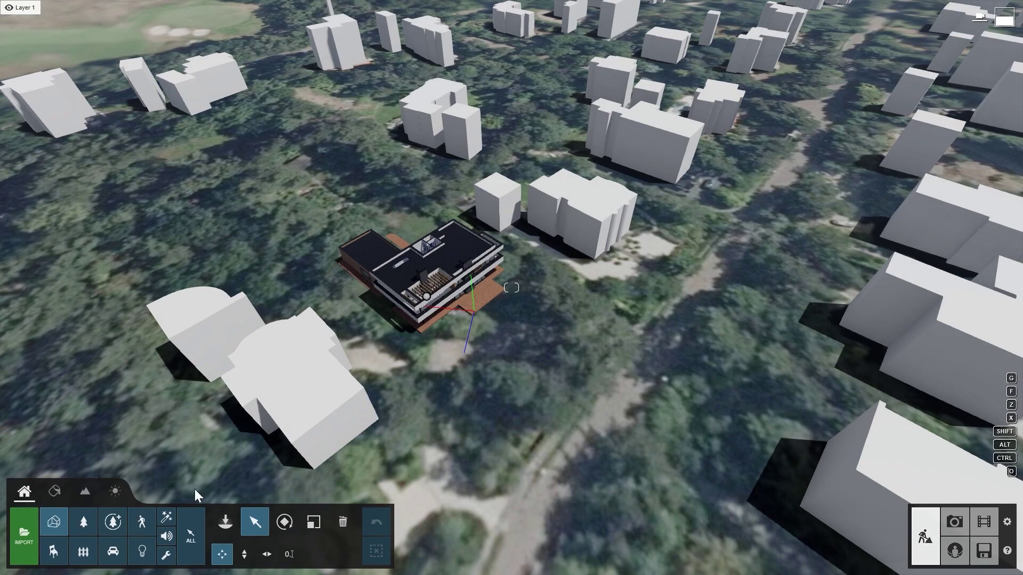
click(90, 489)
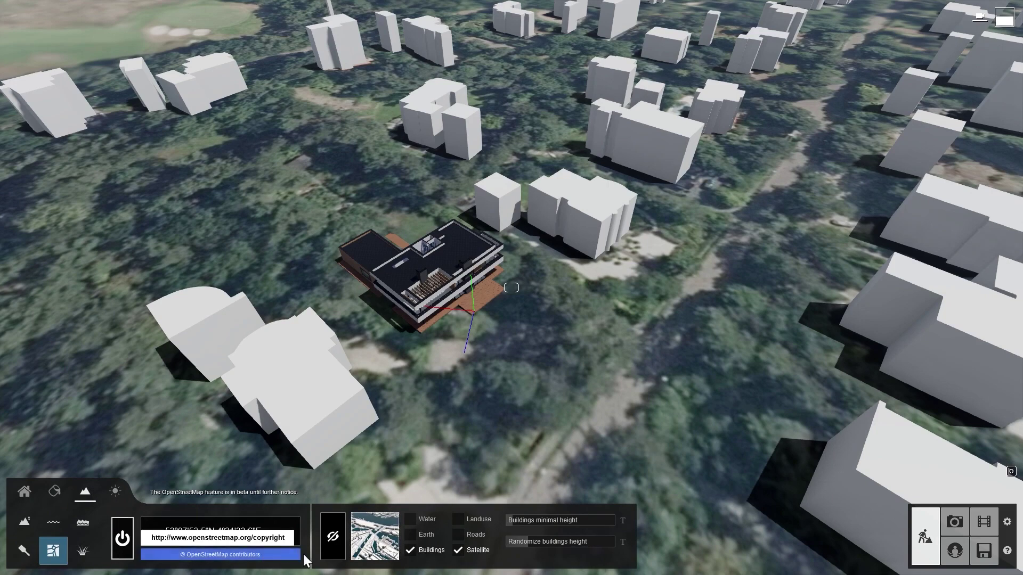
click(409, 550)
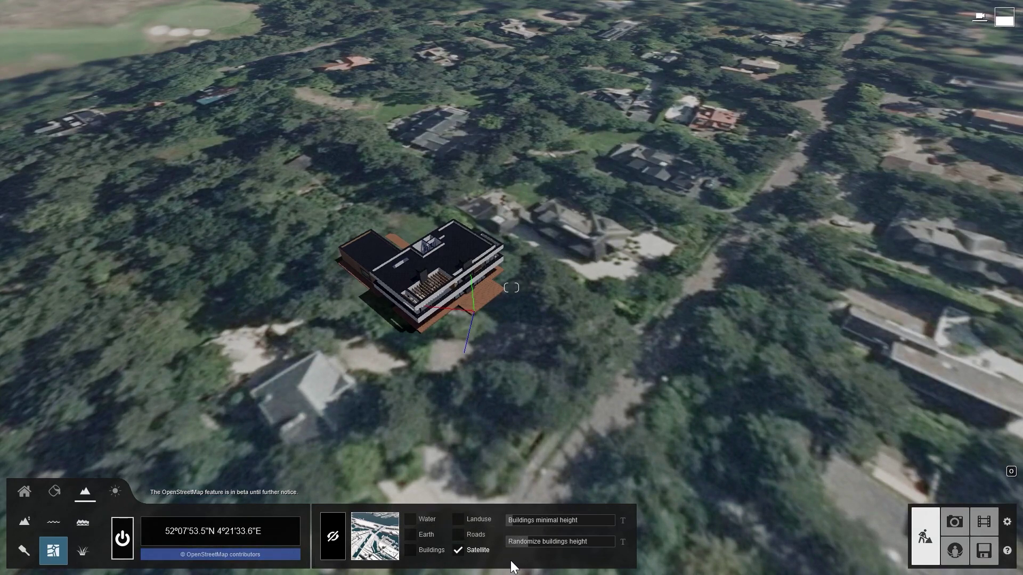
click(29, 488)
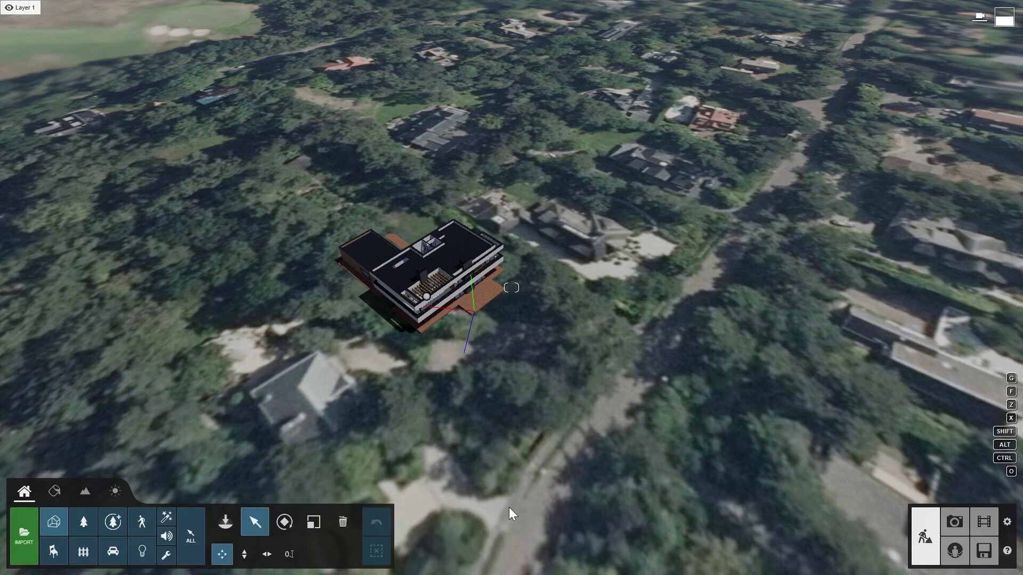
click(953, 521)
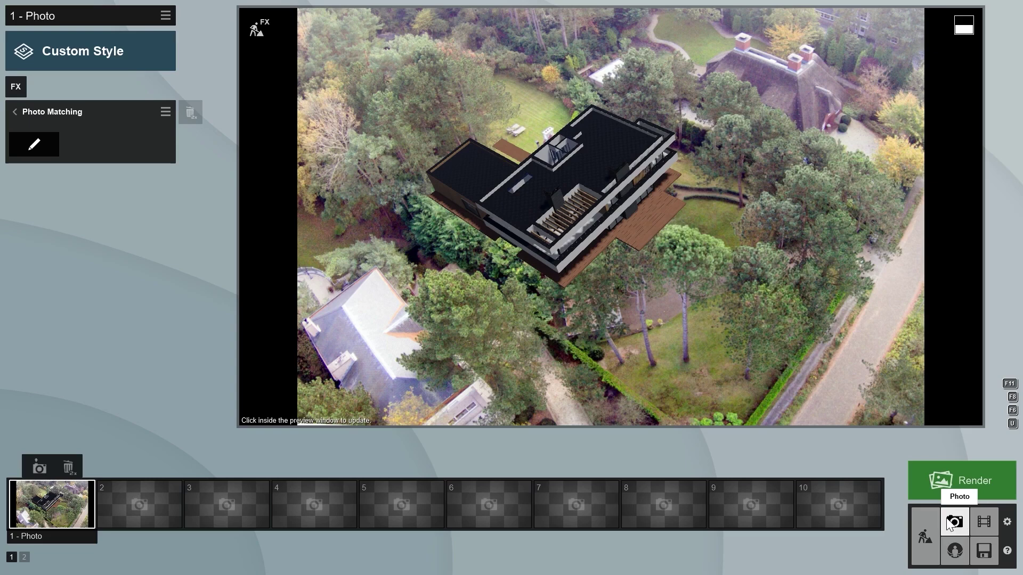
Step: Apply the Overcast style to Photo 1, refresh the preview, and return to the 3D build view
click(113, 57)
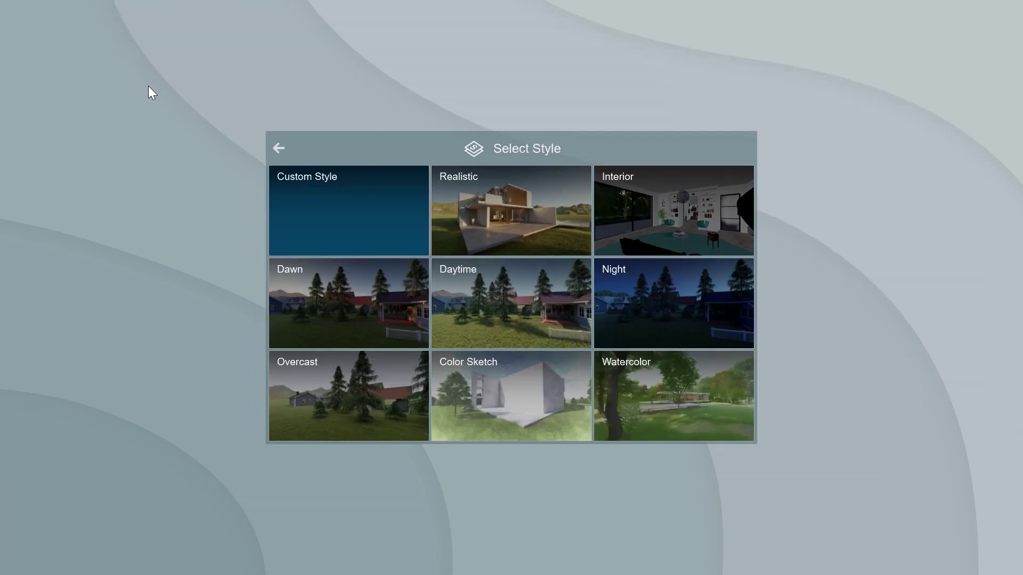
click(330, 383)
click(421, 301)
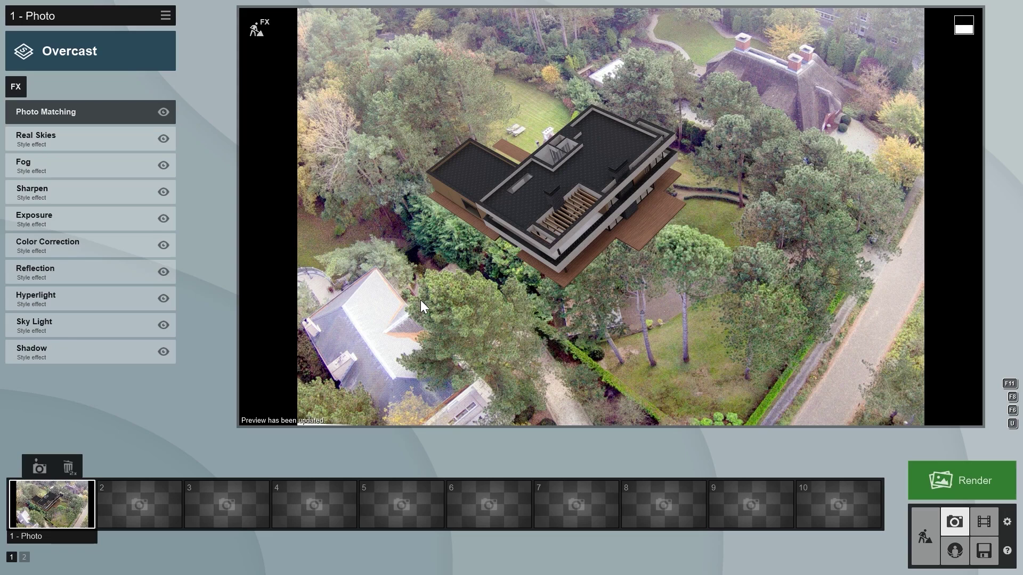
click(926, 515)
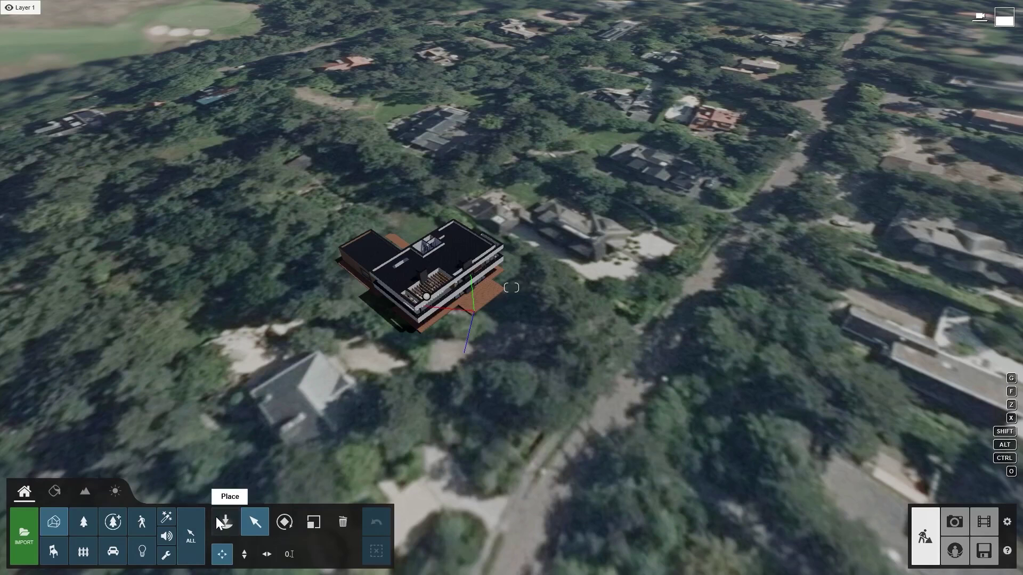
Step: Place a European aspen from a 'europeanaspen' Nature search just south of the house, then preview it
click(218, 518)
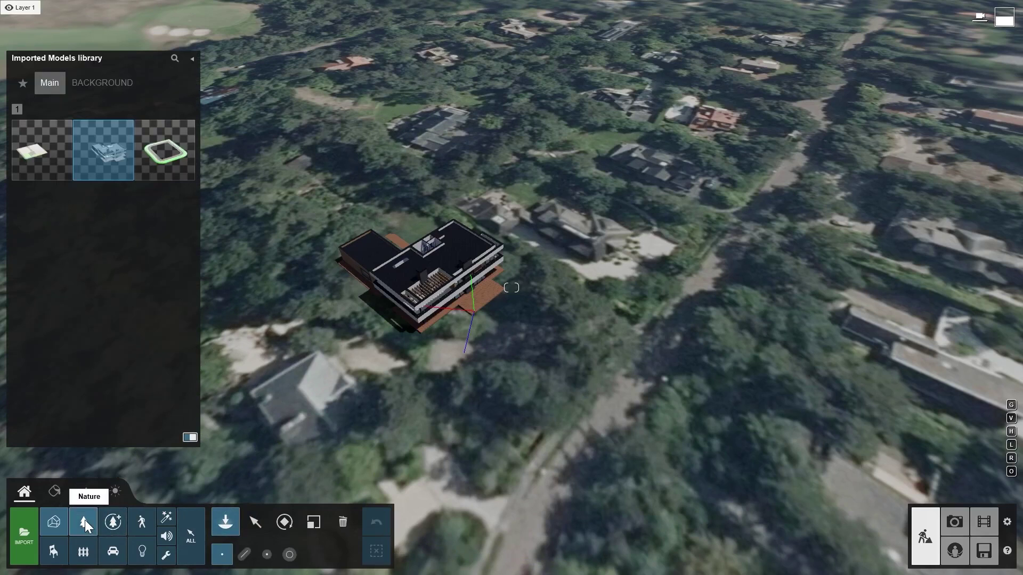
click(84, 521)
mouse_move(119, 298)
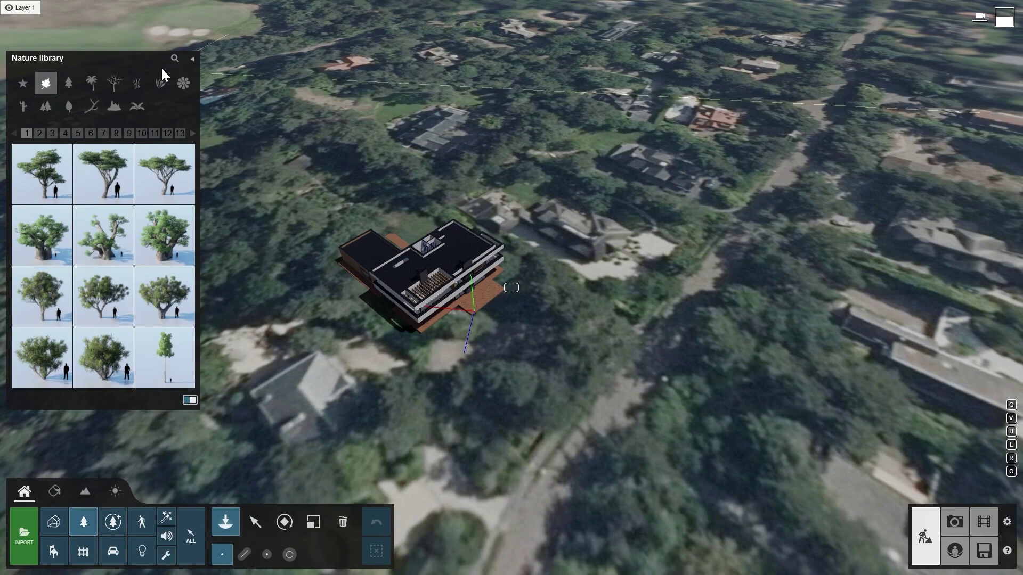
click(175, 58)
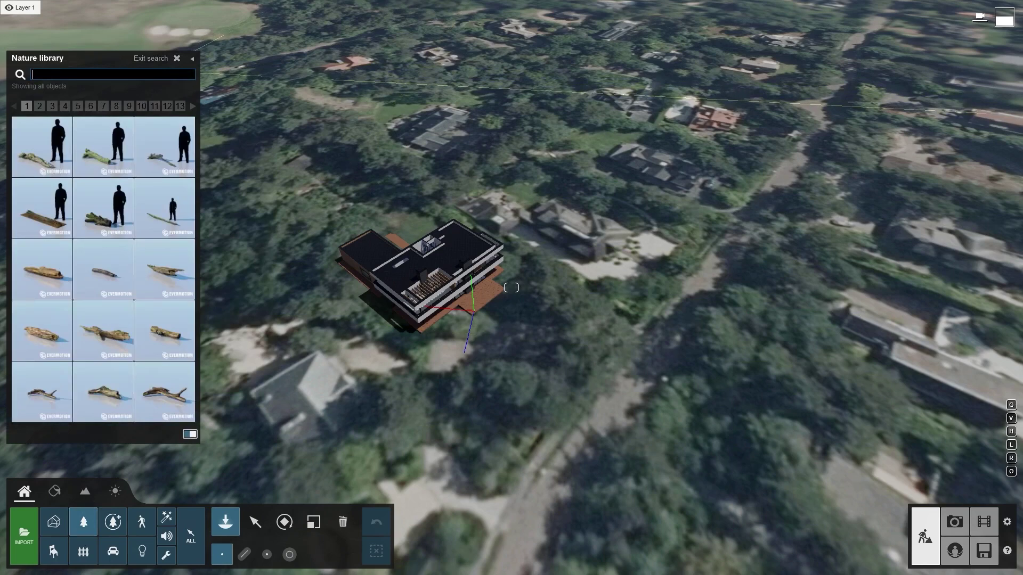
text(eur)
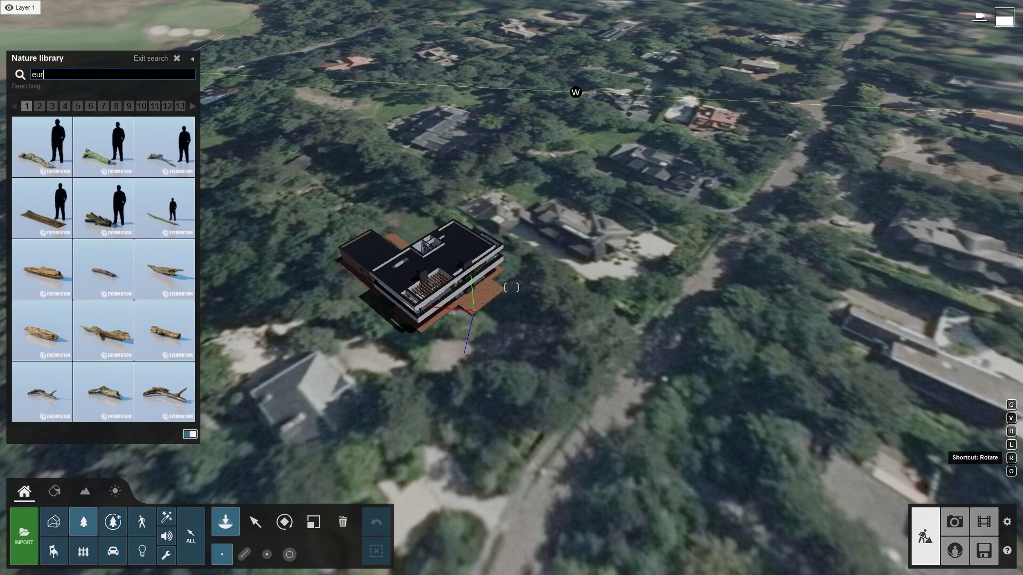
text(opeanaspen)
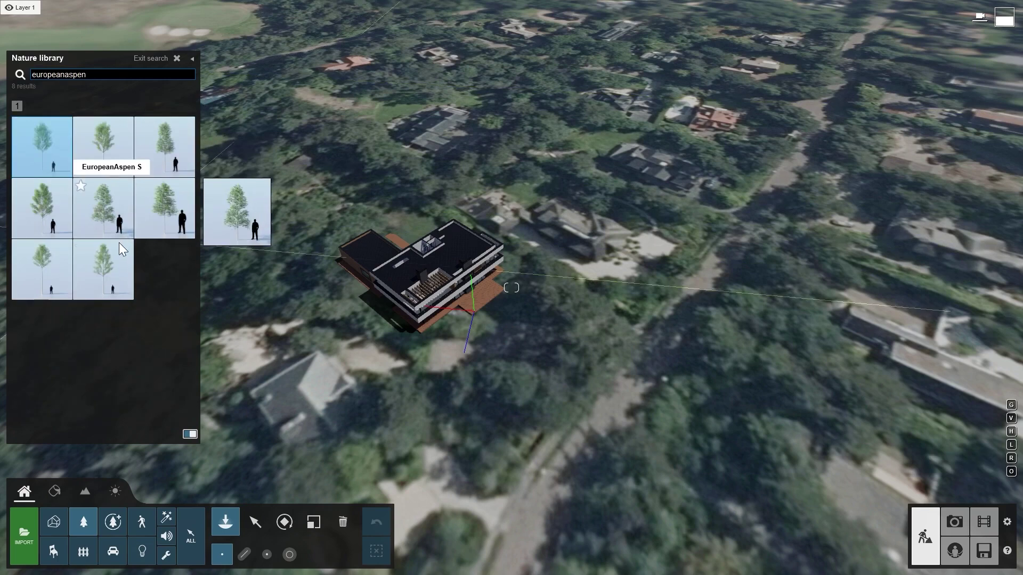
click(110, 257)
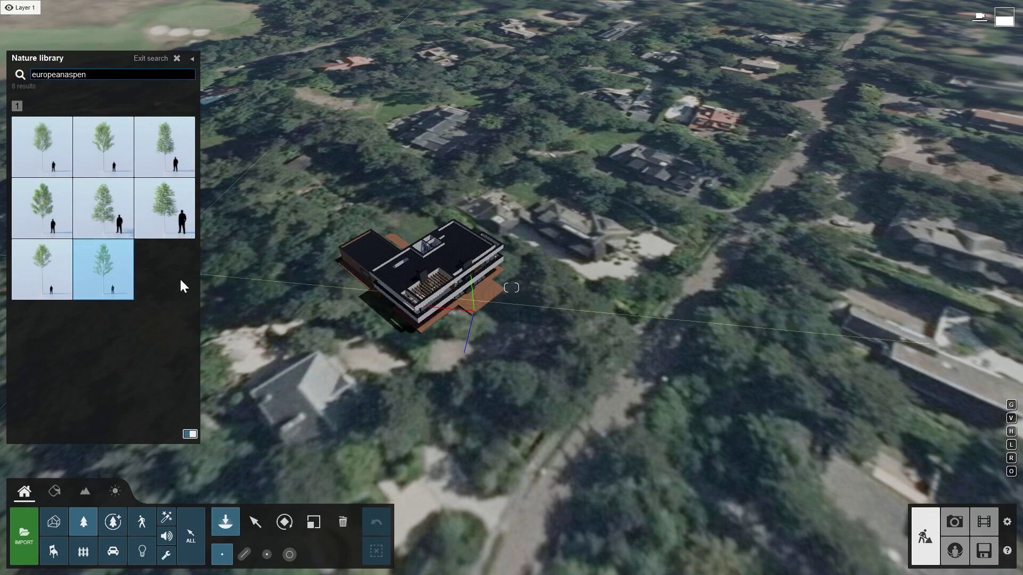
click(468, 373)
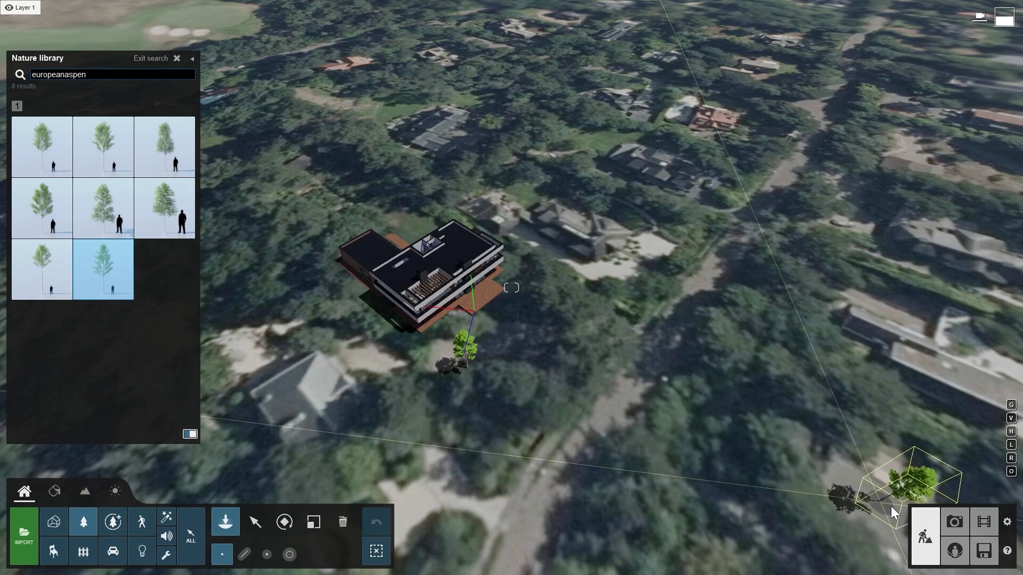
click(958, 526)
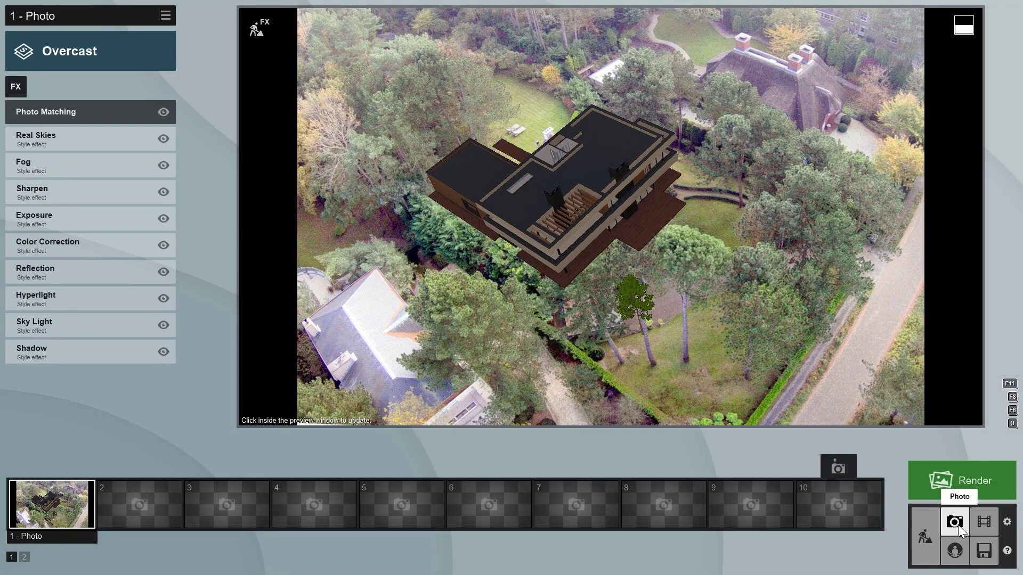
Step: Select the aspen tree, scale it up, and check the larger tree in the photo preview
click(925, 535)
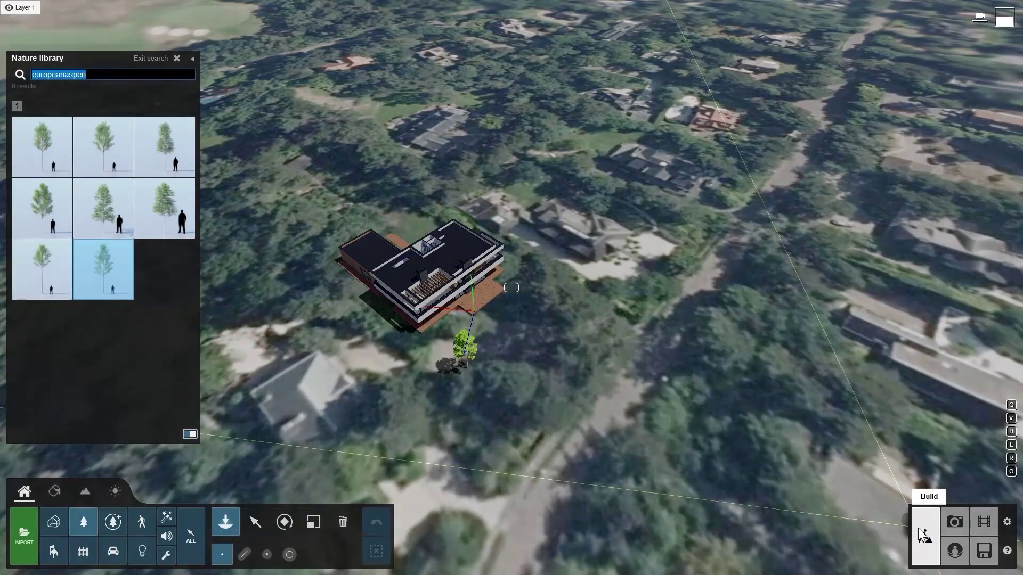
click(255, 522)
click(469, 373)
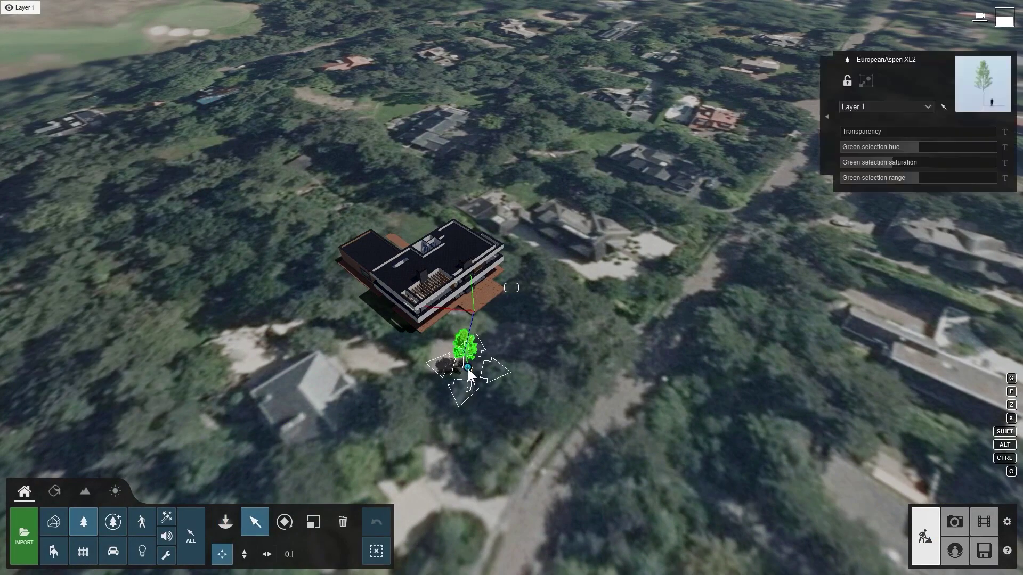
click(314, 522)
drag(474, 385, 478, 373)
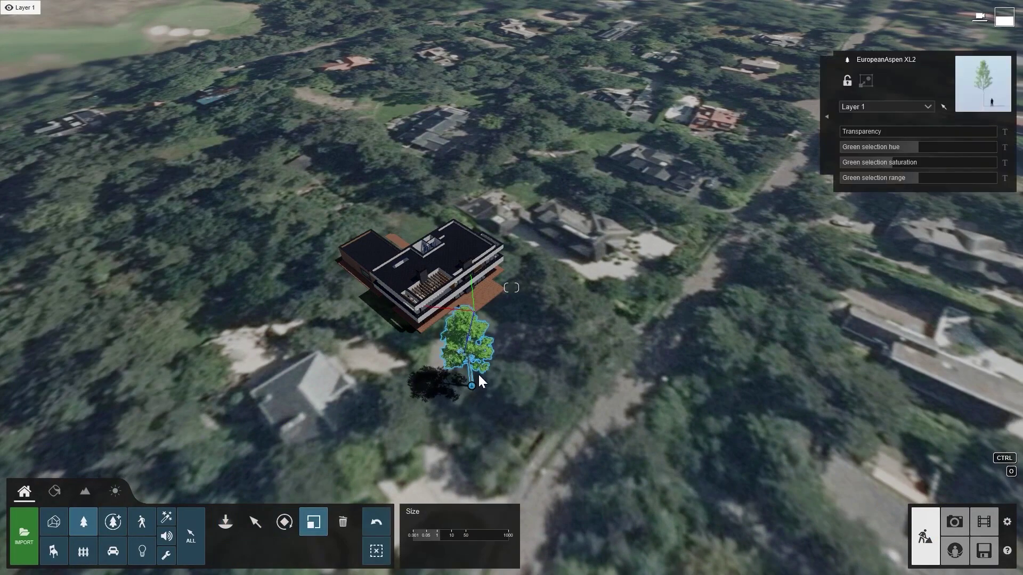
click(954, 523)
Step: Copy the aspen to the right of the original, then reselect the left tree
click(925, 536)
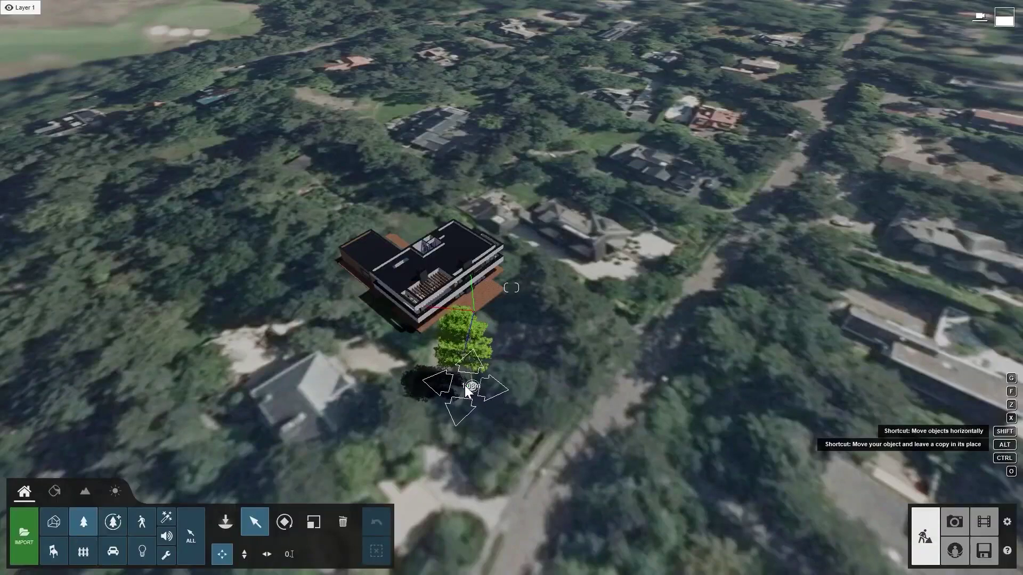
alt+drag(475, 386, 496, 386)
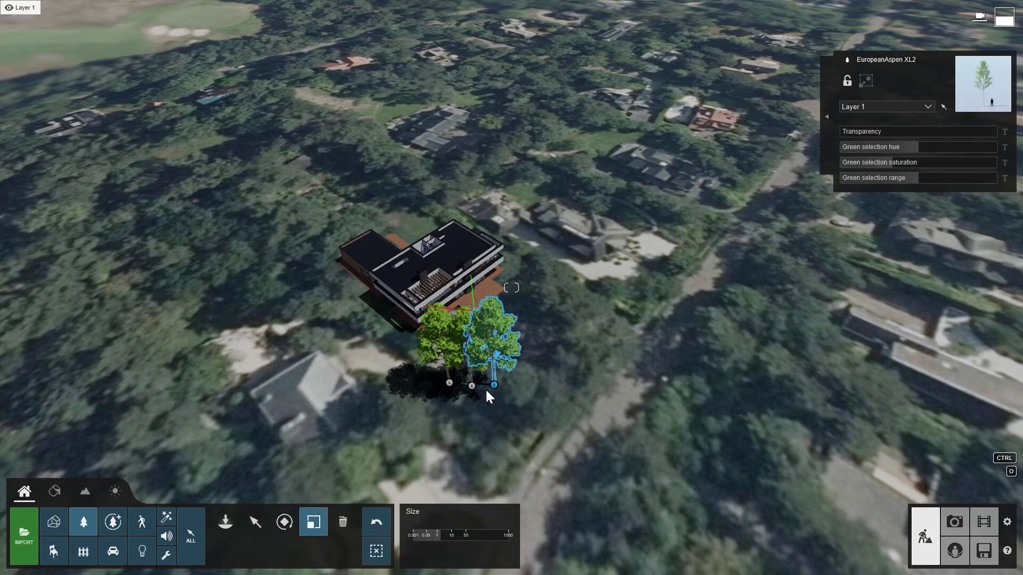
key(r)
click(449, 382)
click(314, 523)
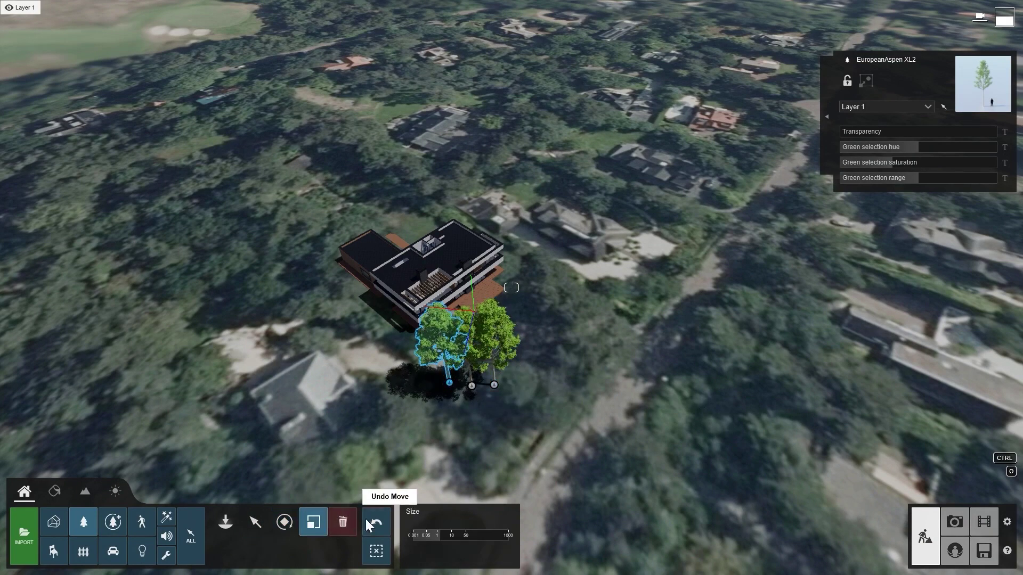
Step: Turn the left aspen's heading and pick the BlackElder-Green3 HQ shrub from a 'blackelder' search
click(284, 523)
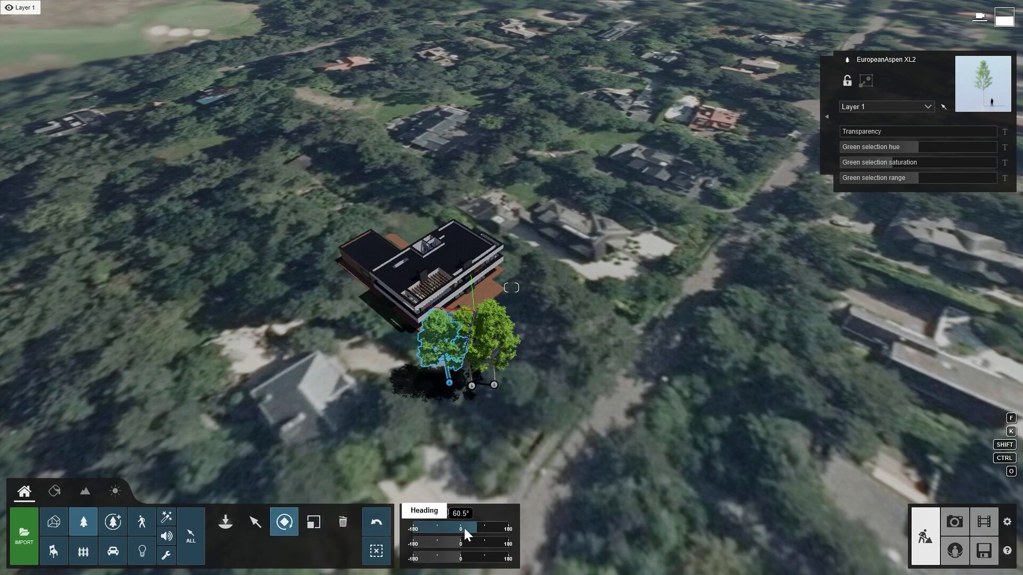
click(225, 522)
text(blackelder)
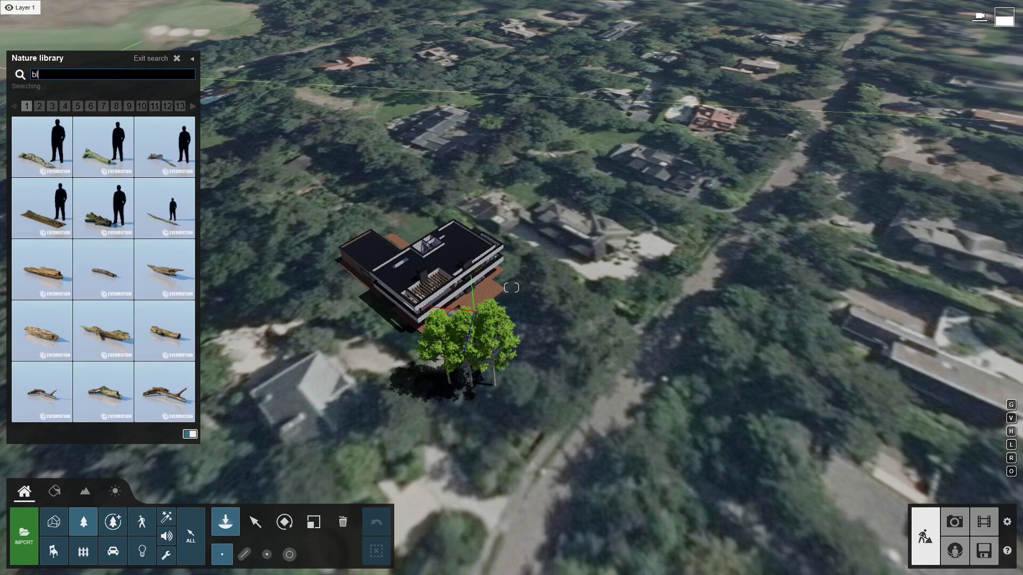
click(167, 147)
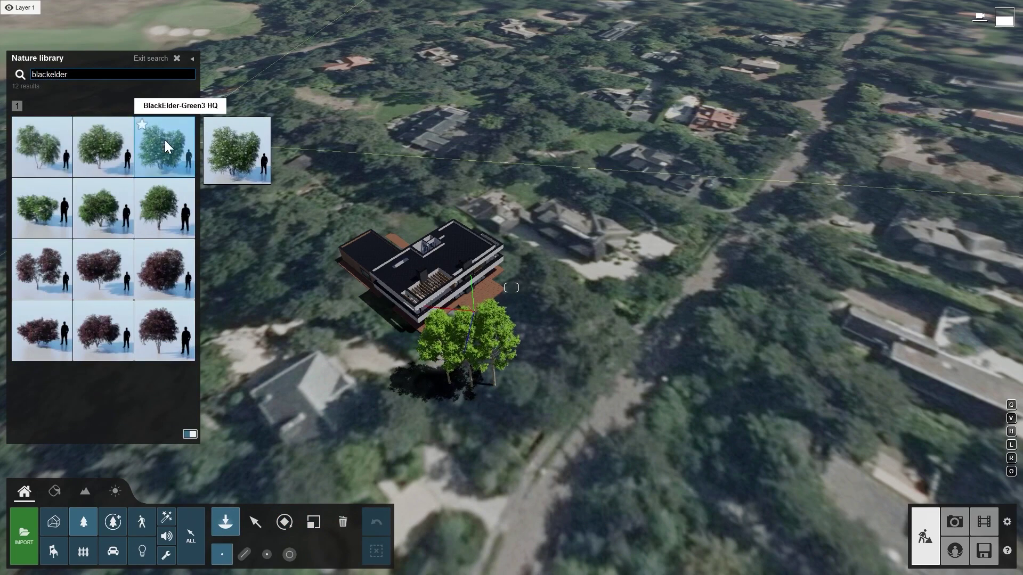
Step: Lay a line of nine black elder shrubs along the house's west side and preview the photo
click(244, 554)
drag(411, 343, 325, 257)
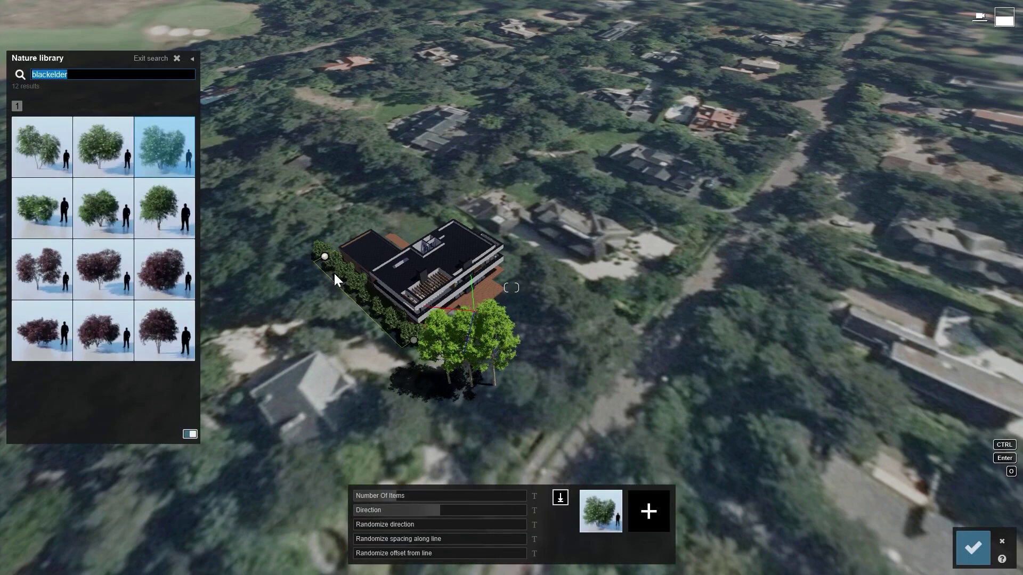
click(399, 495)
key(Return)
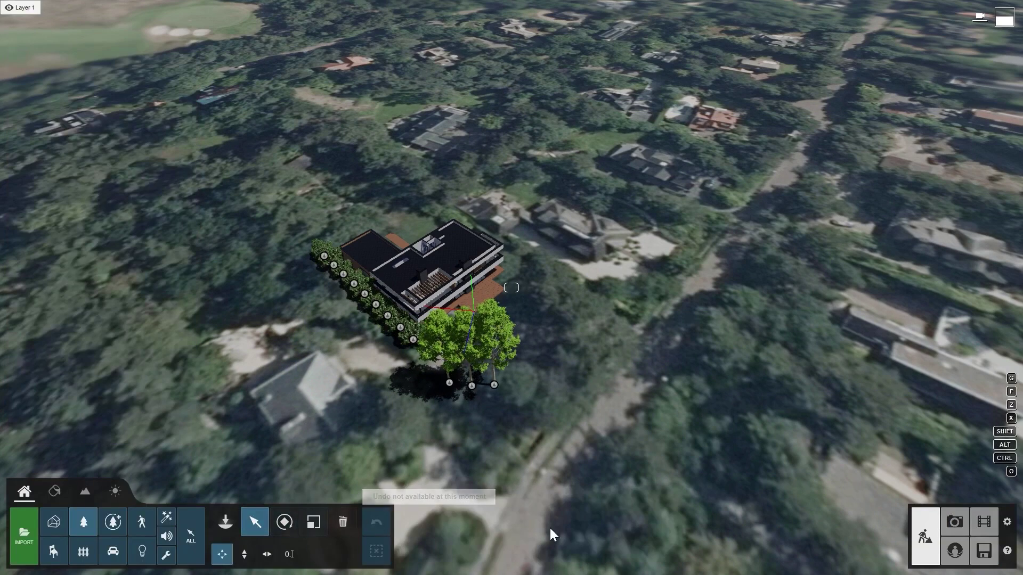
click(953, 524)
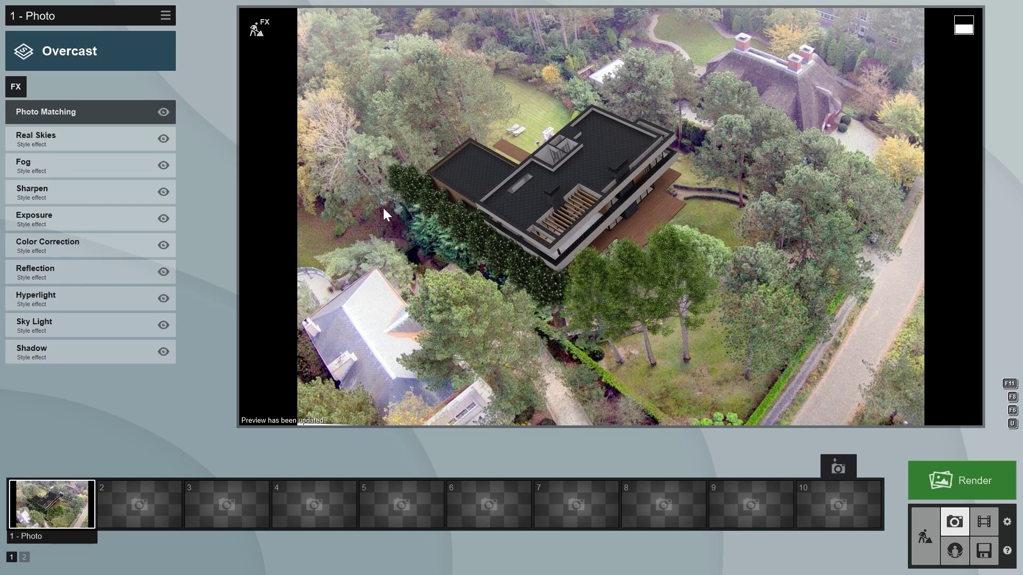
Step: Disable the Sharpen effect in photo 1's Overcast effects list
click(164, 192)
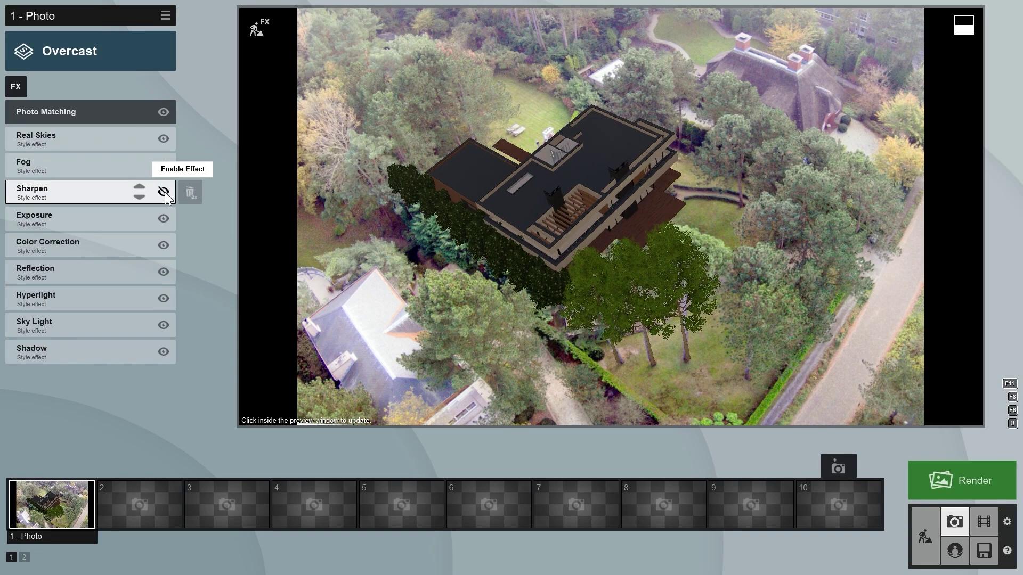
Step: Add a Depth of Field effect to the photo and pick its focus point
click(18, 85)
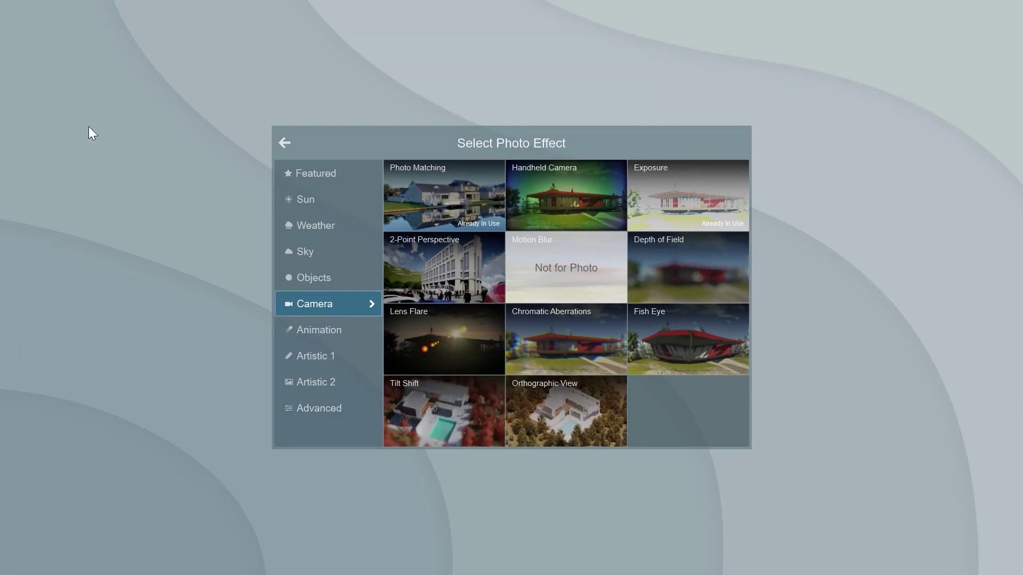
click(656, 259)
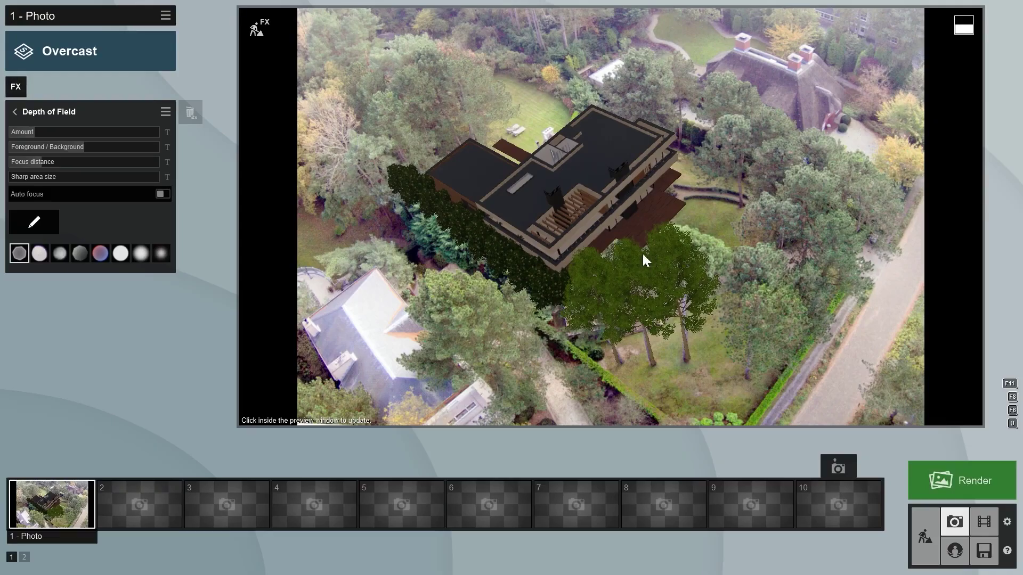
click(32, 222)
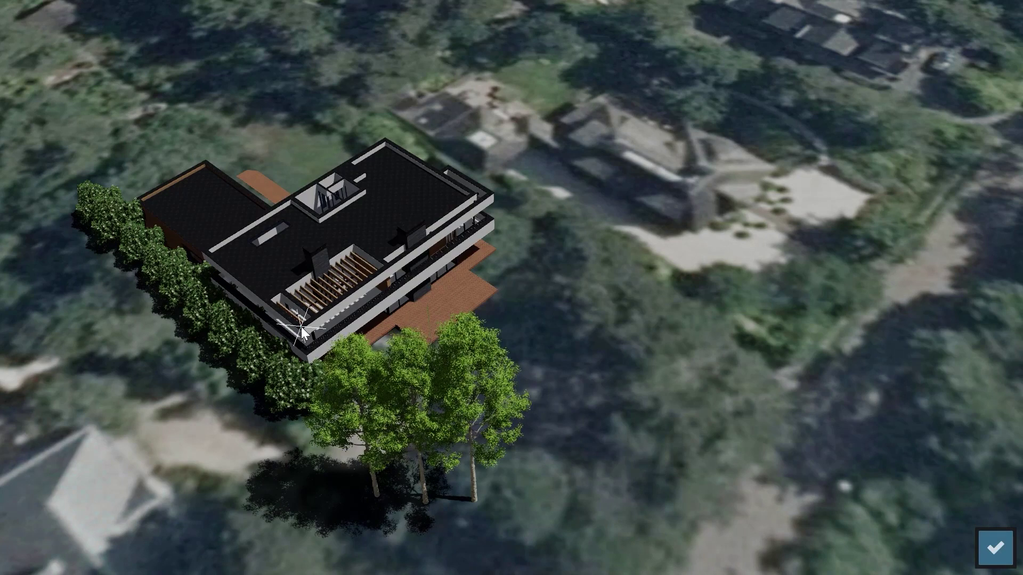
click(995, 548)
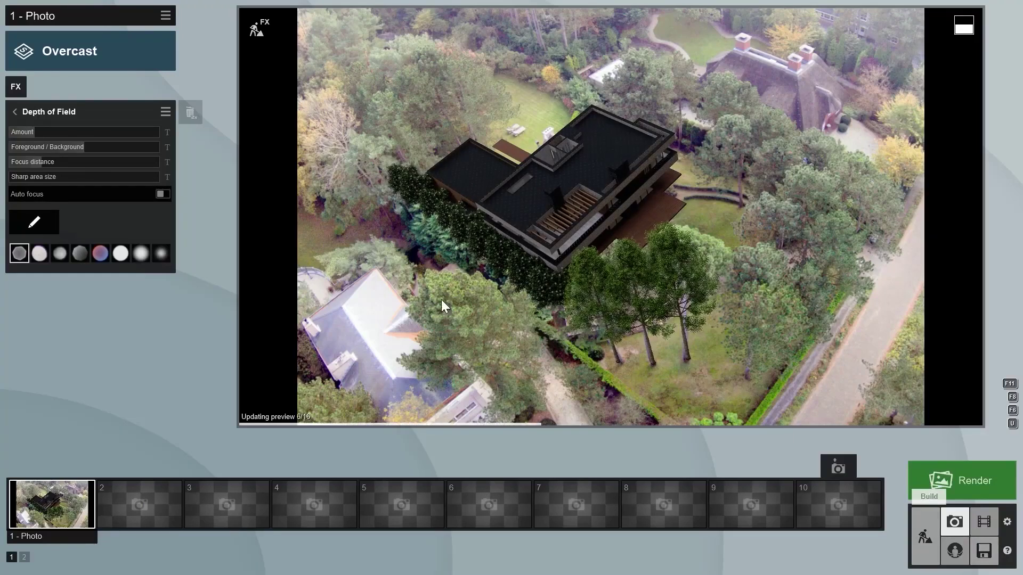
Step: Pull the focus distance in to about 6.9 m, lower the blur amount to about 4.2, and refresh
mouse_move(59, 162)
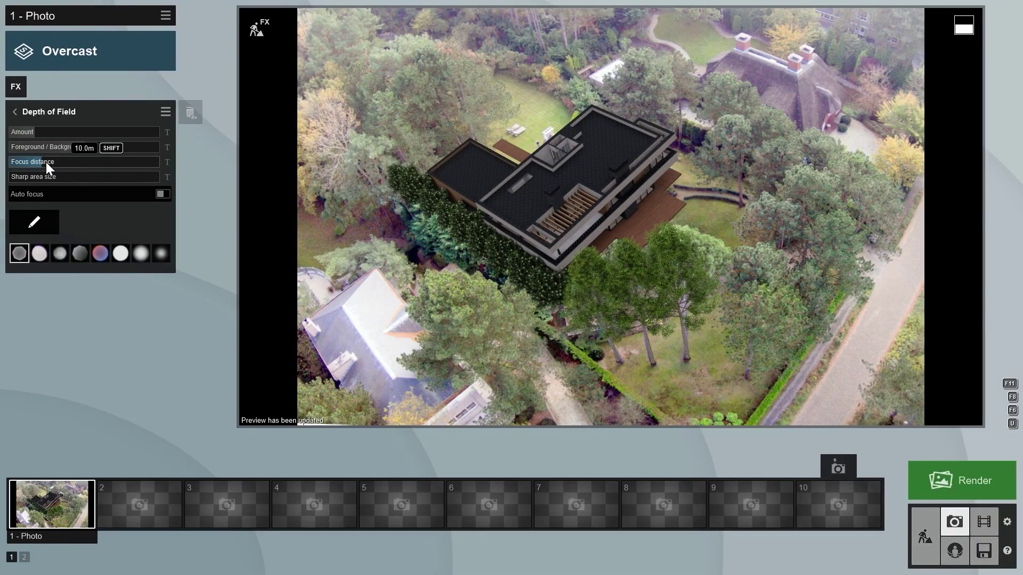
drag(44, 161, 34, 164)
mouse_move(34, 133)
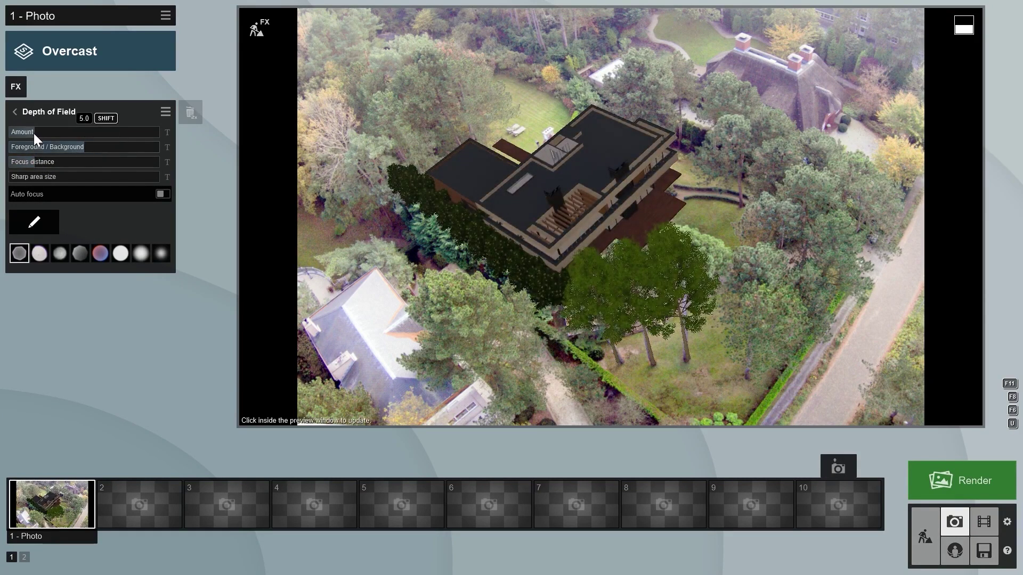
mouse_move(36, 126)
mouse_down()
mouse_move(50, 129)
mouse_move(23, 126)
mouse_move(40, 129)
mouse_up()
click(555, 177)
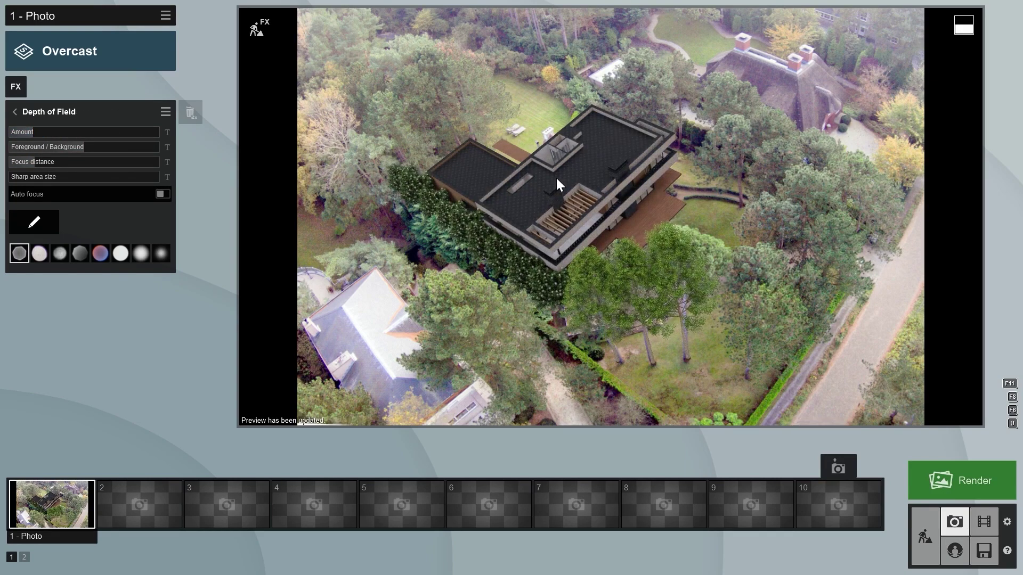
click(15, 111)
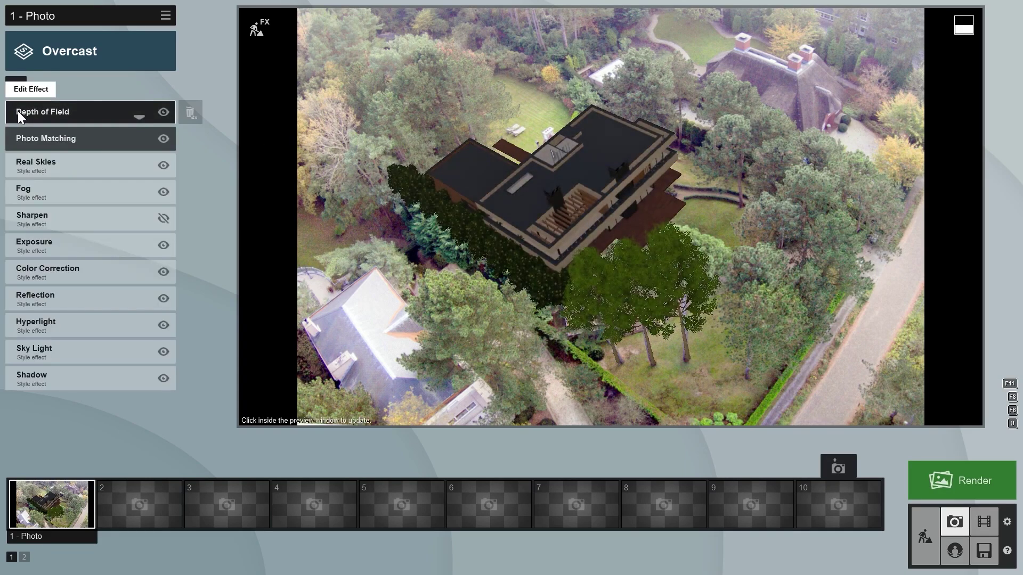
Step: Switch the Real Skies sky to Overcast 3 and lower Color Correction's Limit high to 0.8
click(51, 165)
click(44, 146)
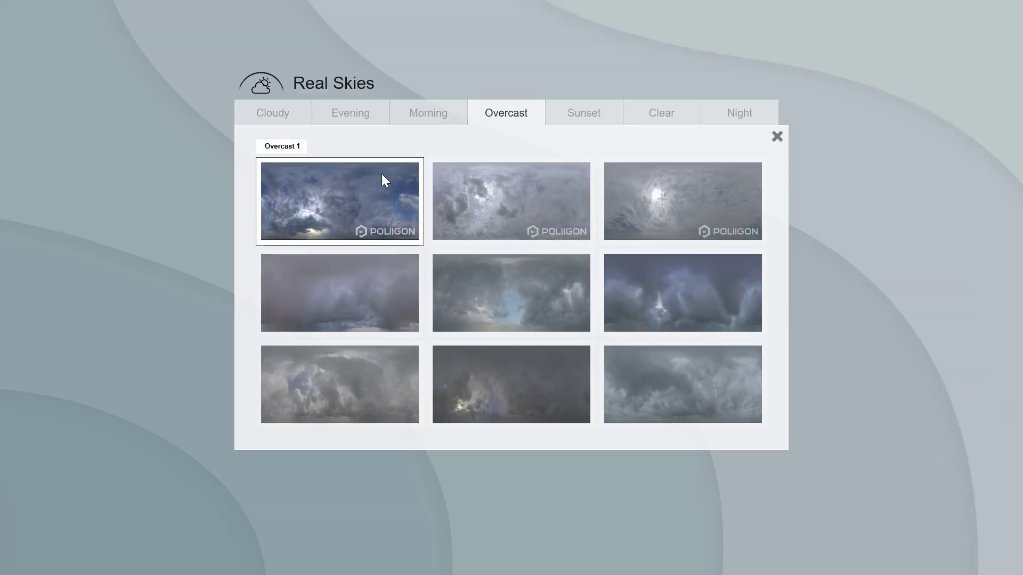
click(689, 207)
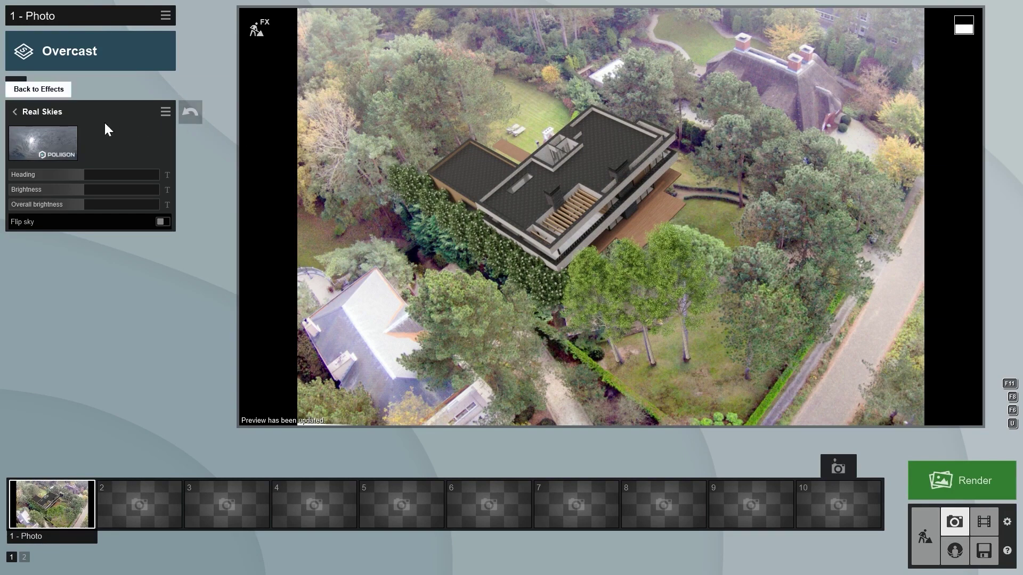
click(17, 113)
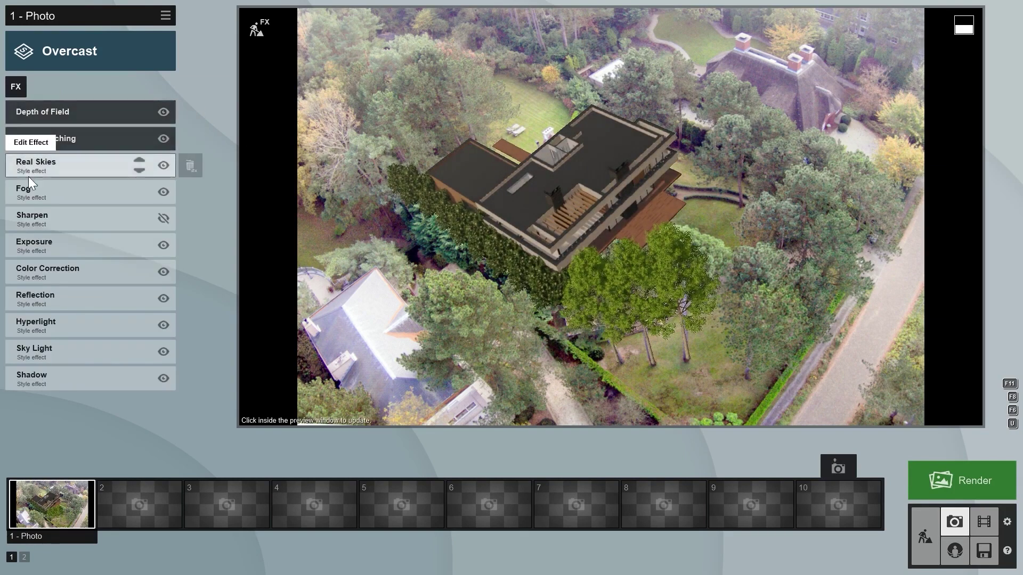
click(53, 270)
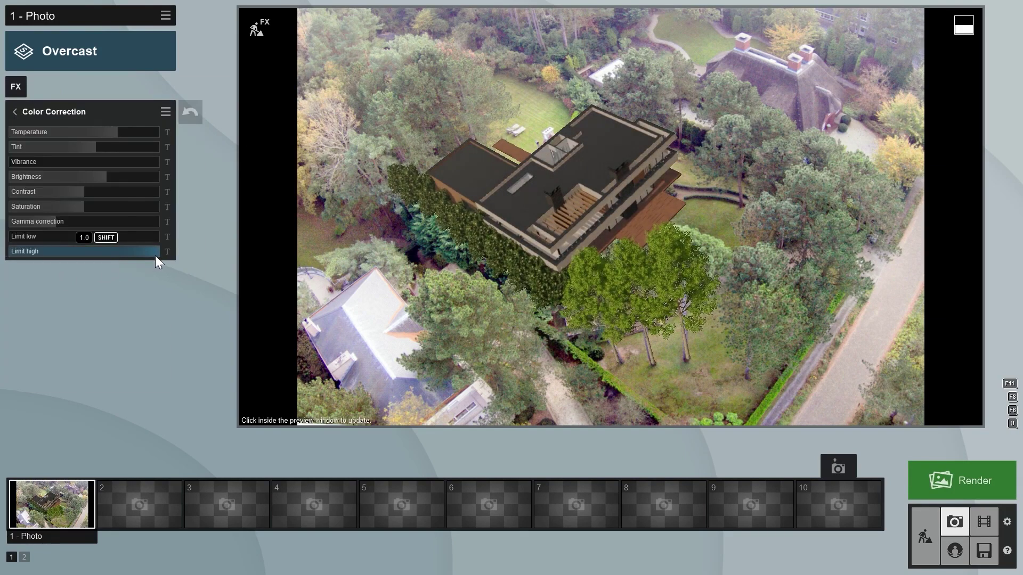
drag(139, 252, 114, 249)
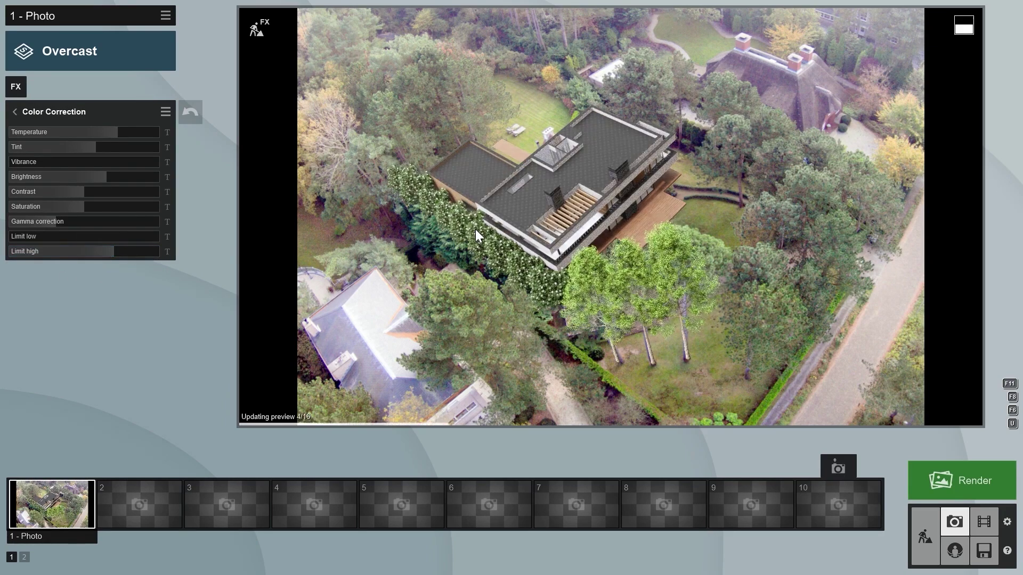
Step: Render the photo at Desktop resolution to a file named 'render'
click(956, 484)
click(462, 432)
text(render)
key(Return)
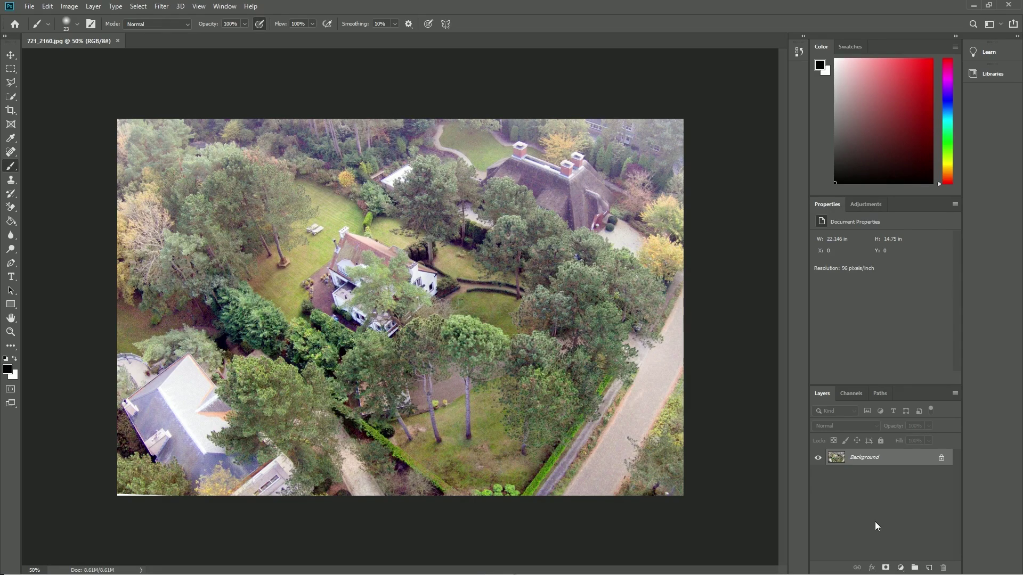
Step: Unlock the Background layer and add a Brightness/Contrast adjustment with contrast 27
click(941, 459)
click(867, 206)
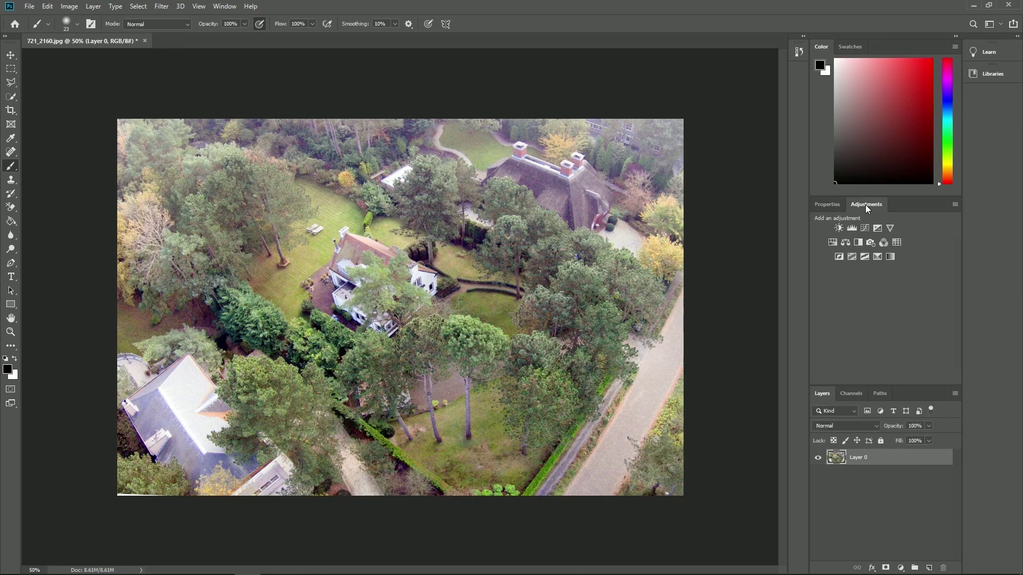
click(839, 228)
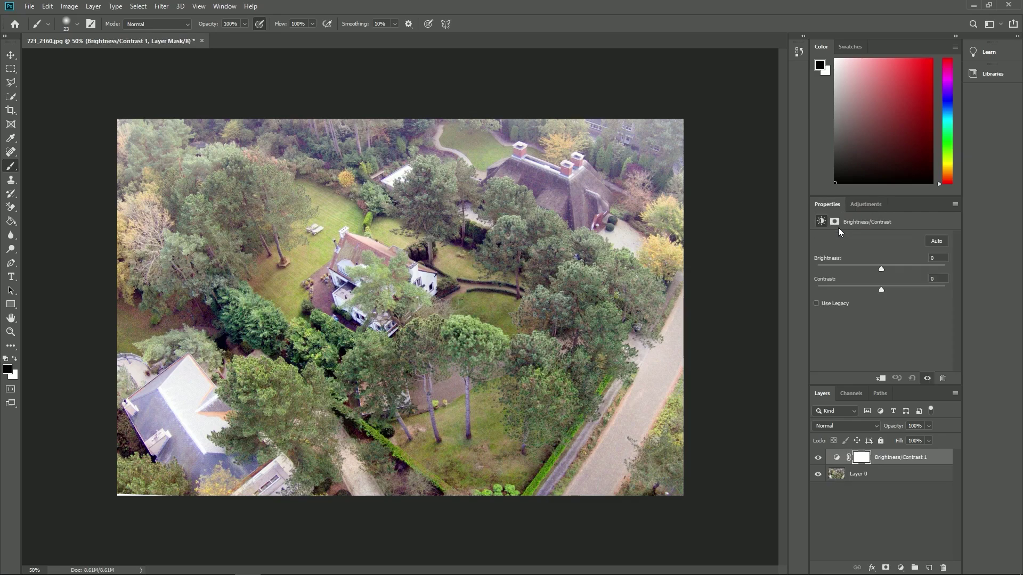
drag(894, 289, 899, 289)
click(859, 210)
Step: Add a second Brightness/Contrast layer and a Hue/Saturation layer with Blues -84 and Master -19
click(839, 228)
click(833, 243)
click(870, 254)
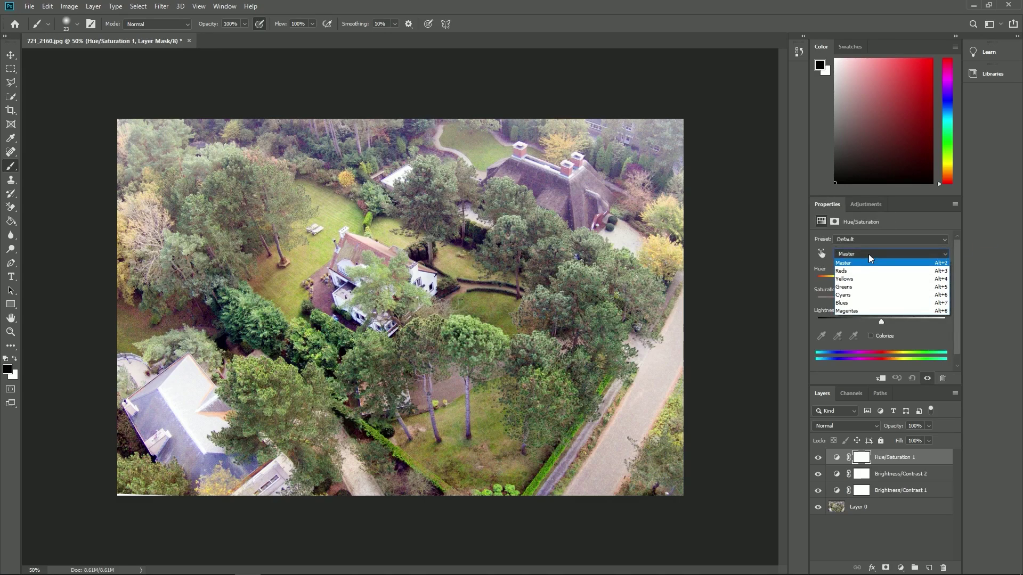
click(870, 303)
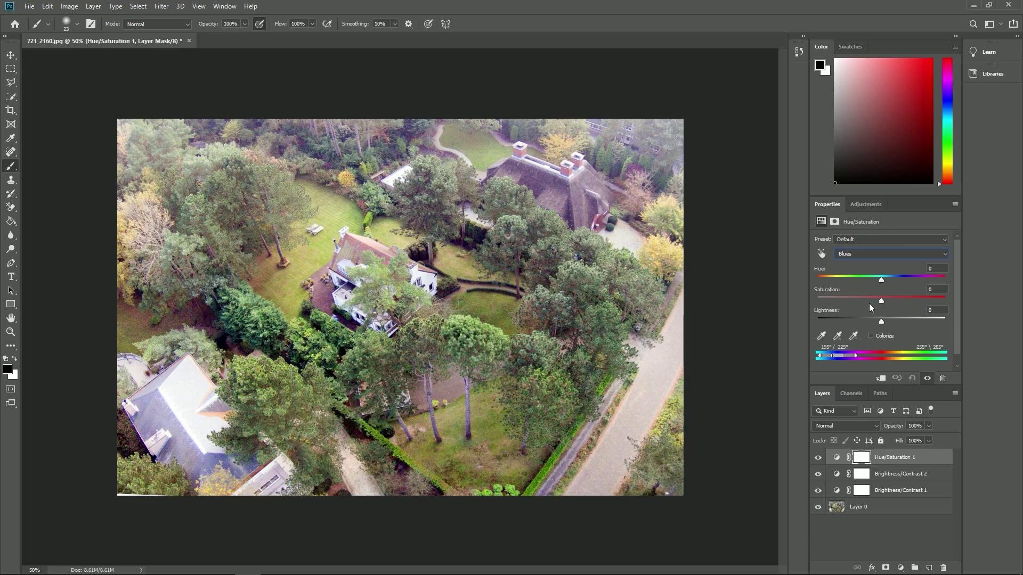
drag(881, 300, 872, 301)
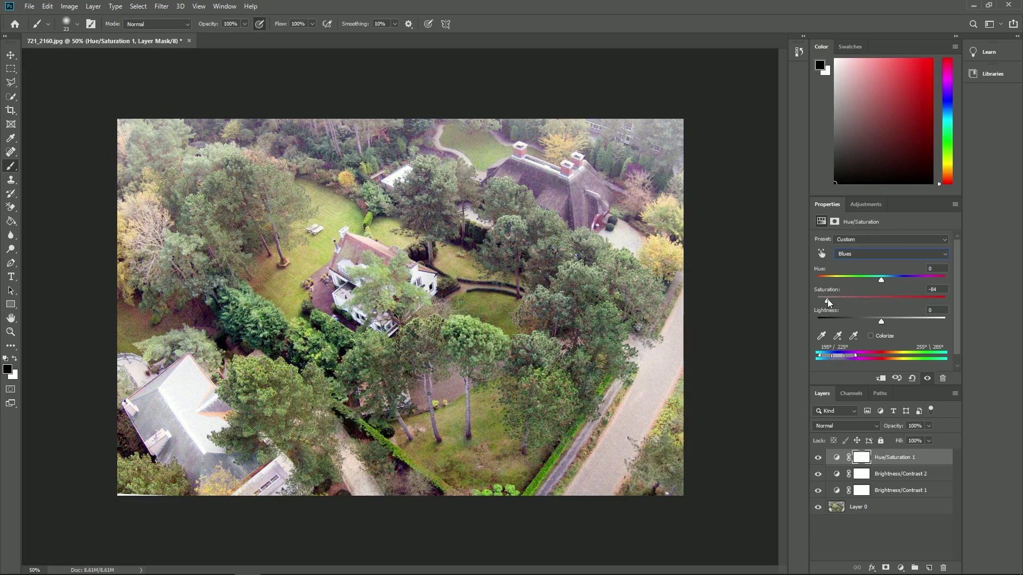
click(863, 255)
click(874, 314)
click(880, 299)
mouse_move(880, 299)
mouse_down()
mouse_move(835, 299)
mouse_move(872, 302)
mouse_up()
click(868, 255)
click(867, 263)
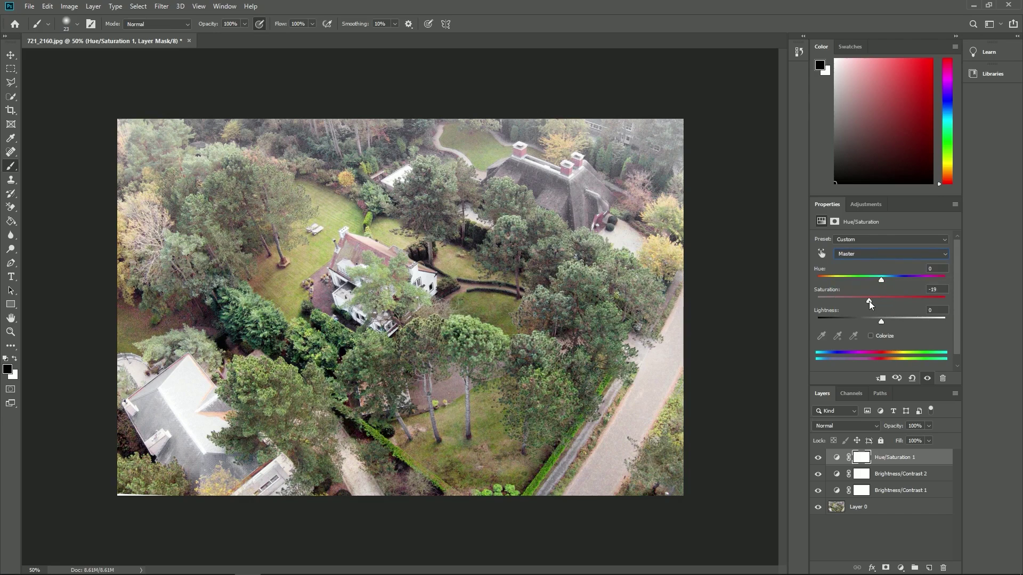
Step: Add a Curves adjustment with an S-curve that darkens shadows and brightens highlights
click(860, 205)
click(865, 229)
click(868, 340)
drag(892, 316, 892, 322)
drag(928, 280, 925, 283)
drag(868, 341, 867, 347)
Step: Clone-stamp grass from the lawn over the old chimney on Layer 0
key(s)
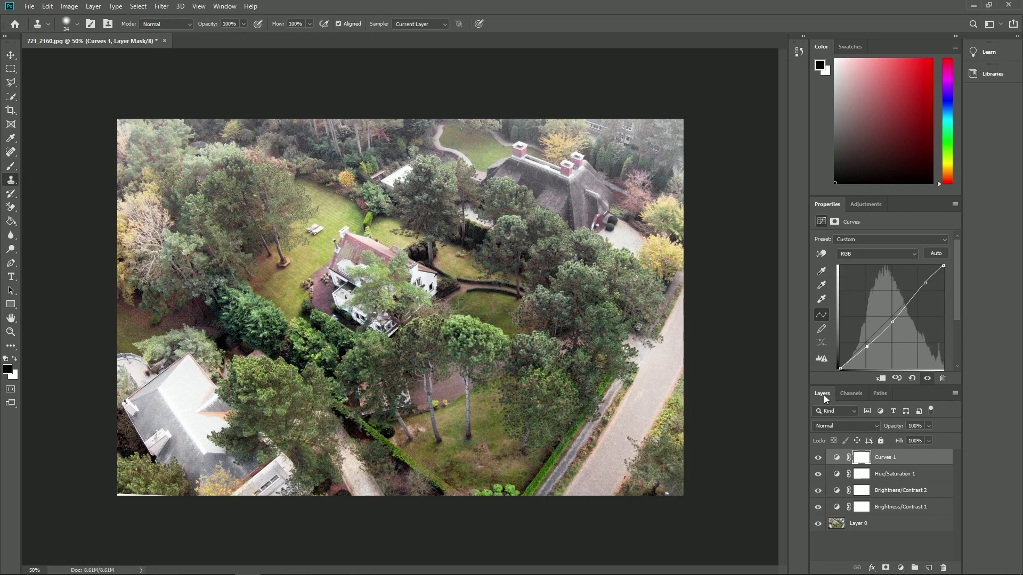
click(858, 526)
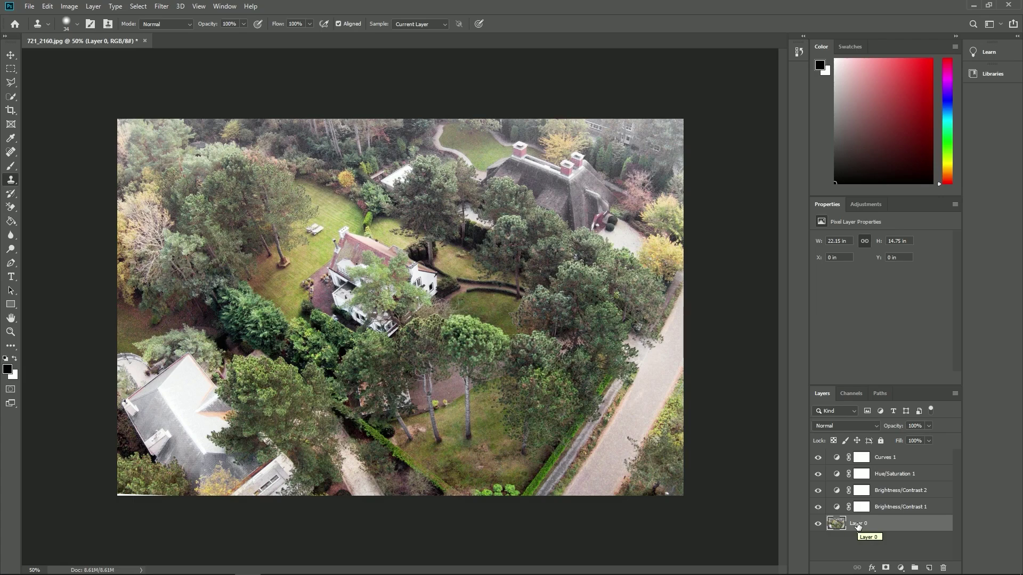
alt+click(335, 211)
mouse_move(341, 230)
mouse_down()
mouse_move(353, 231)
mouse_move(337, 243)
mouse_move(359, 237)
mouse_move(335, 254)
mouse_move(368, 239)
mouse_move(353, 243)
mouse_up()
Step: Export the edited drone image from Photoshop and load 721_2160-adjusted.png as the photo-matching background
click(29, 7)
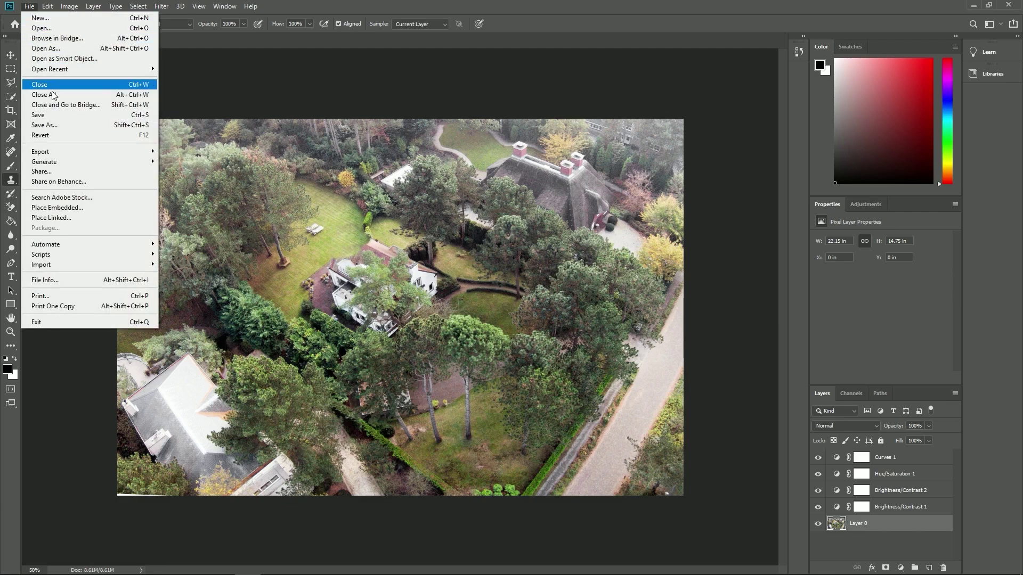
mouse_move(63, 152)
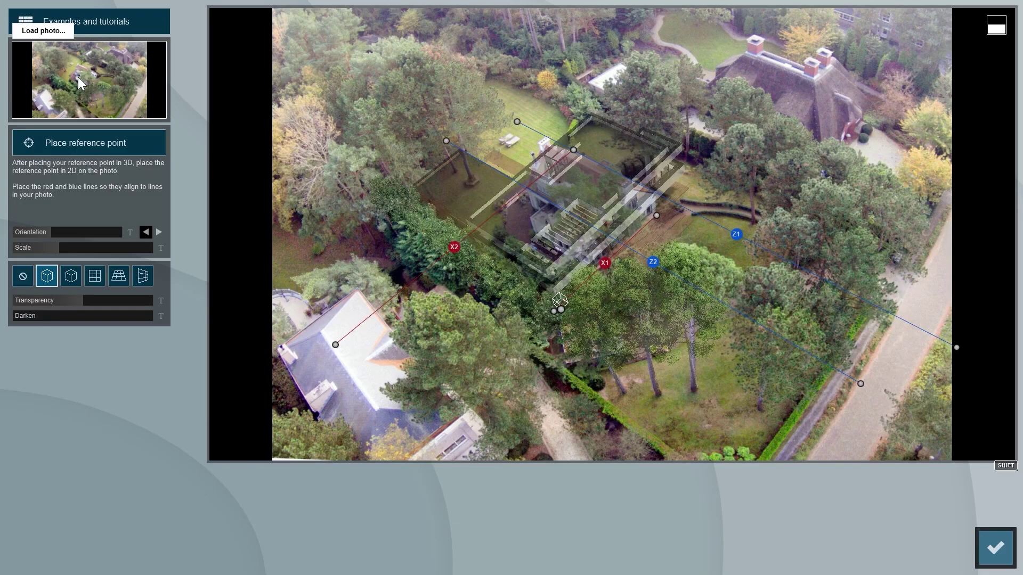
click(77, 76)
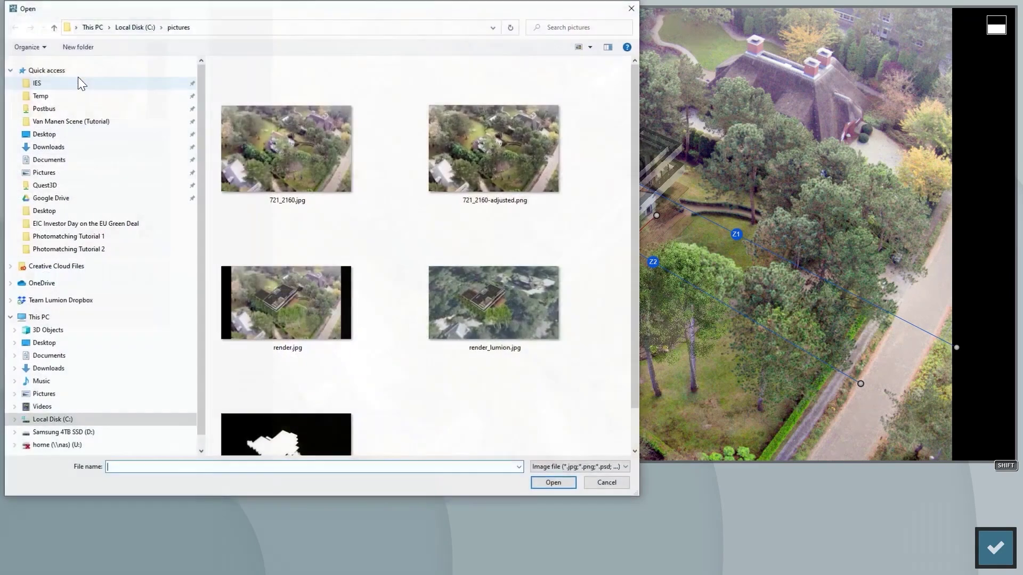
double_click(478, 147)
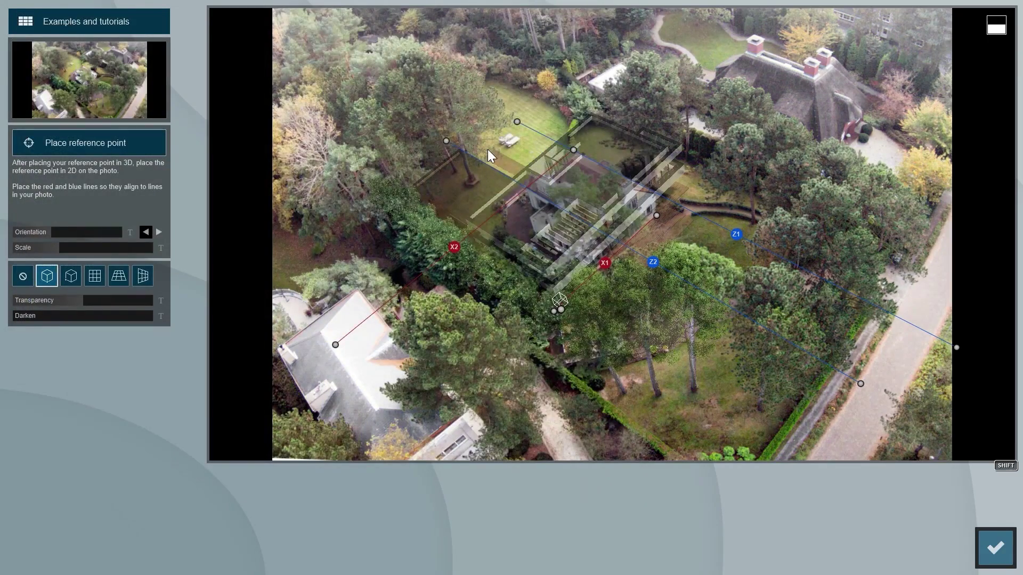
click(995, 548)
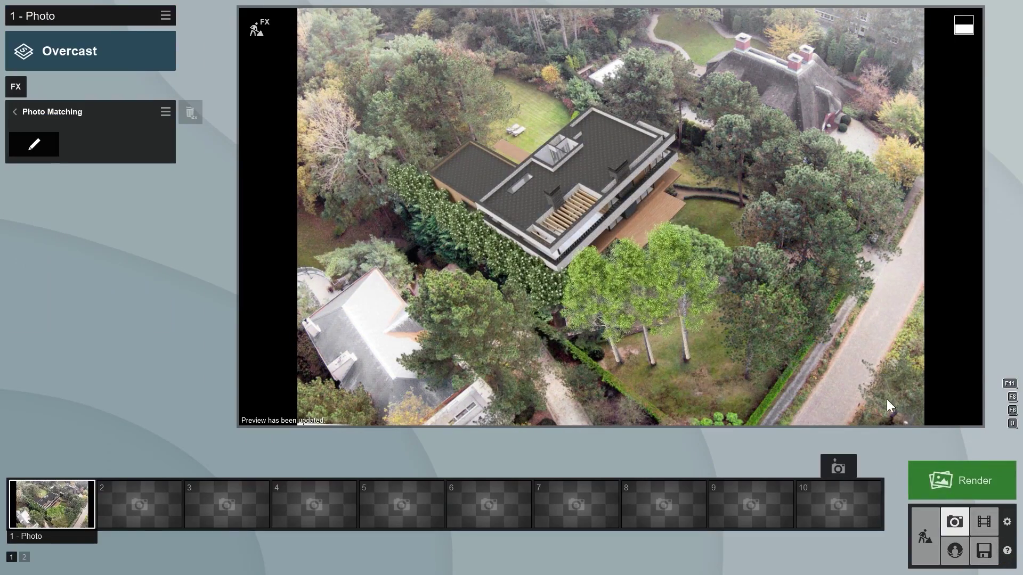